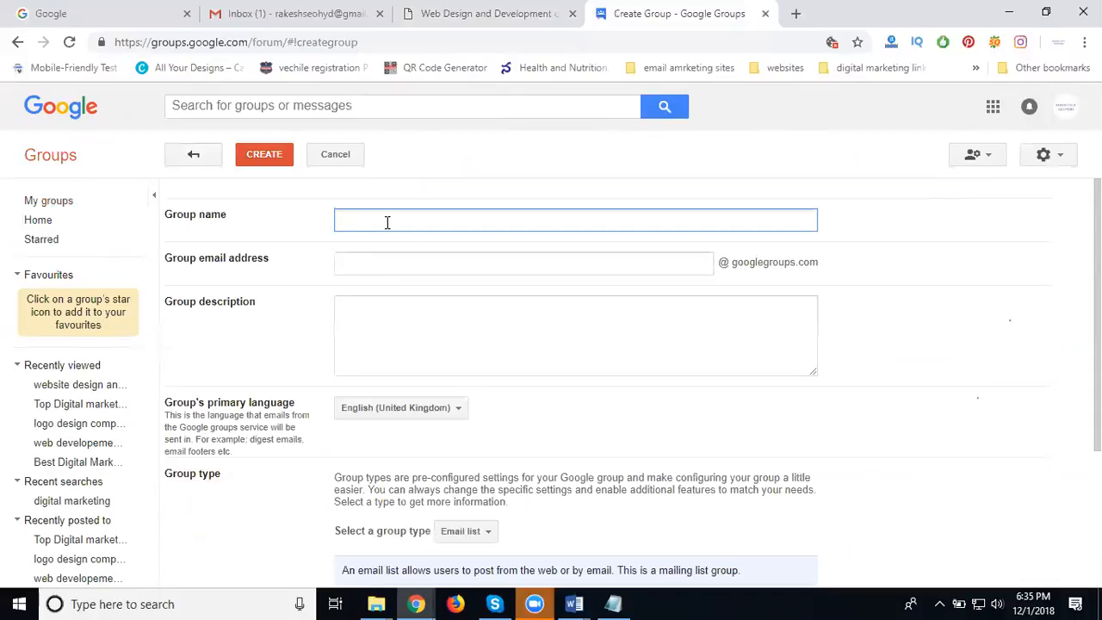
pyautogui.write('efef')
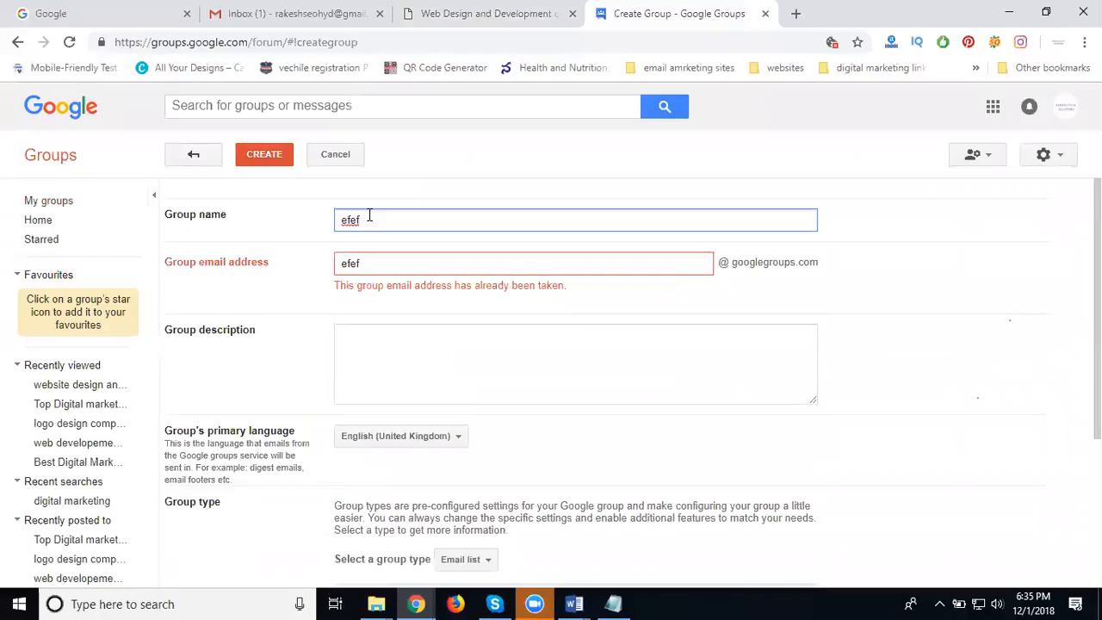
pyautogui.press('BackSpace')
pyautogui.press('BackSpace')
pyautogui.press('BackSpace')
pyautogui.press('BackSpace')
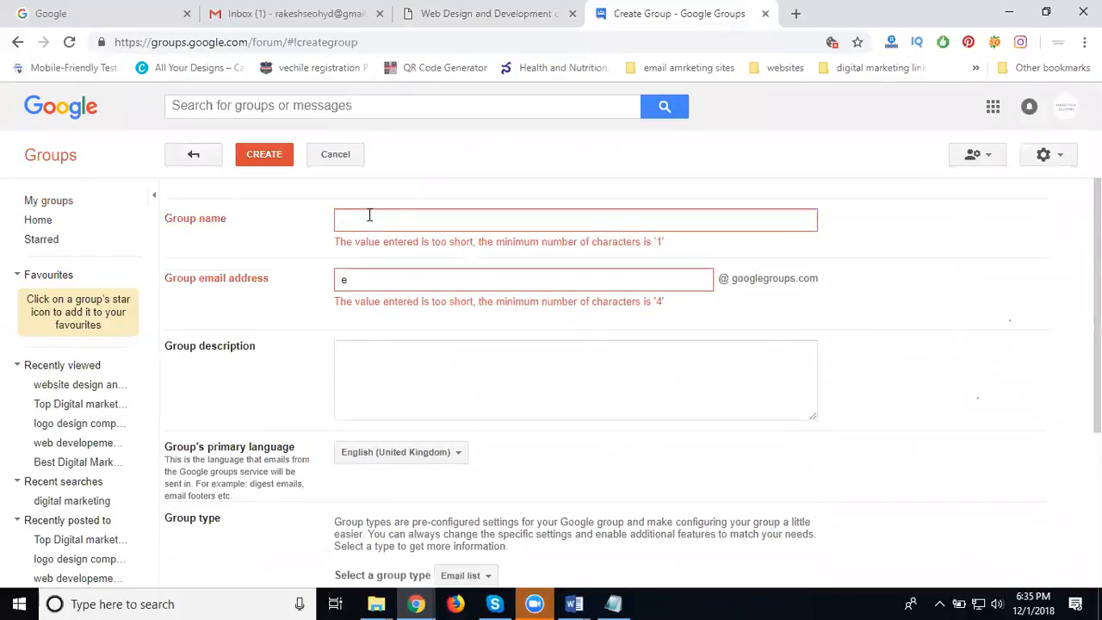
pyautogui.scroll(-1, 374, 210)
pyautogui.press('BackSpace')
pyautogui.scroll(-2, 381, 249)
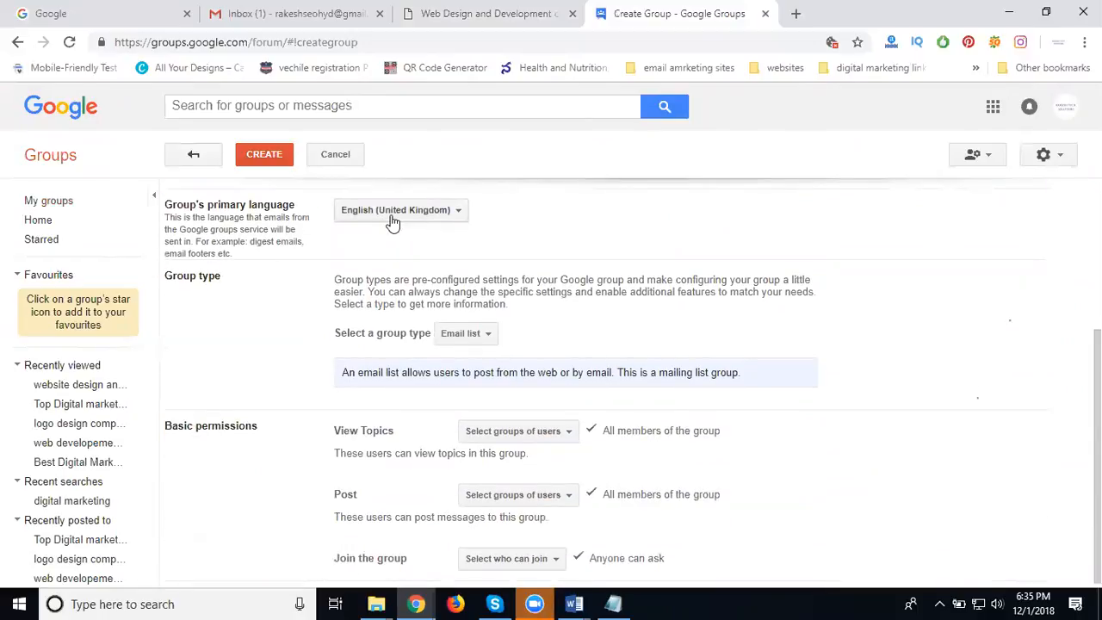
pyautogui.scroll(-1, 392, 223)
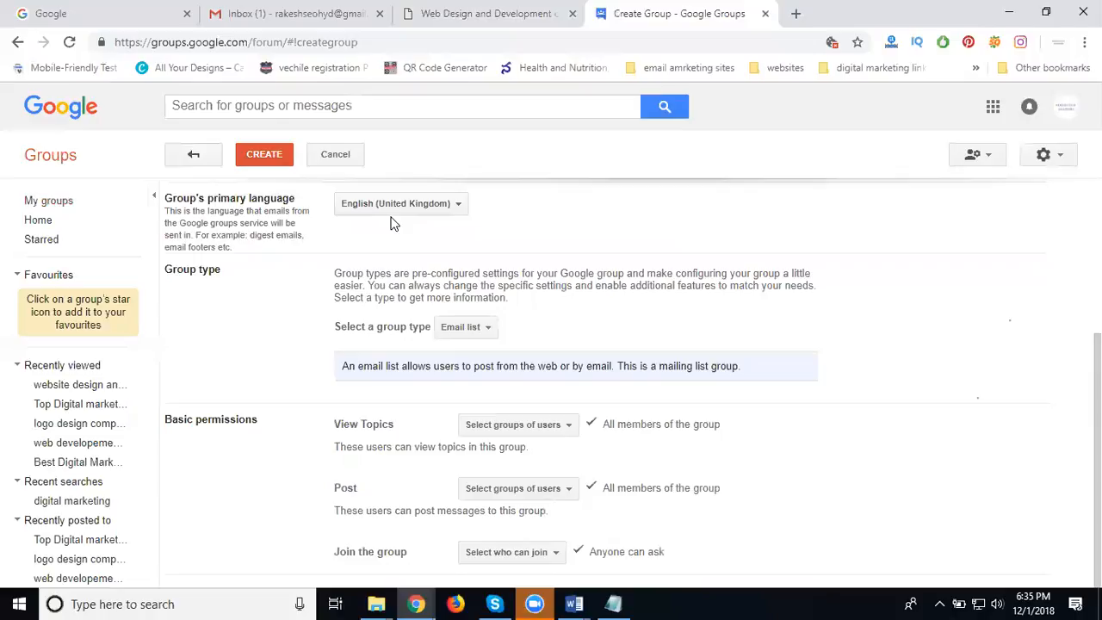
pyautogui.scroll(3, 392, 222)
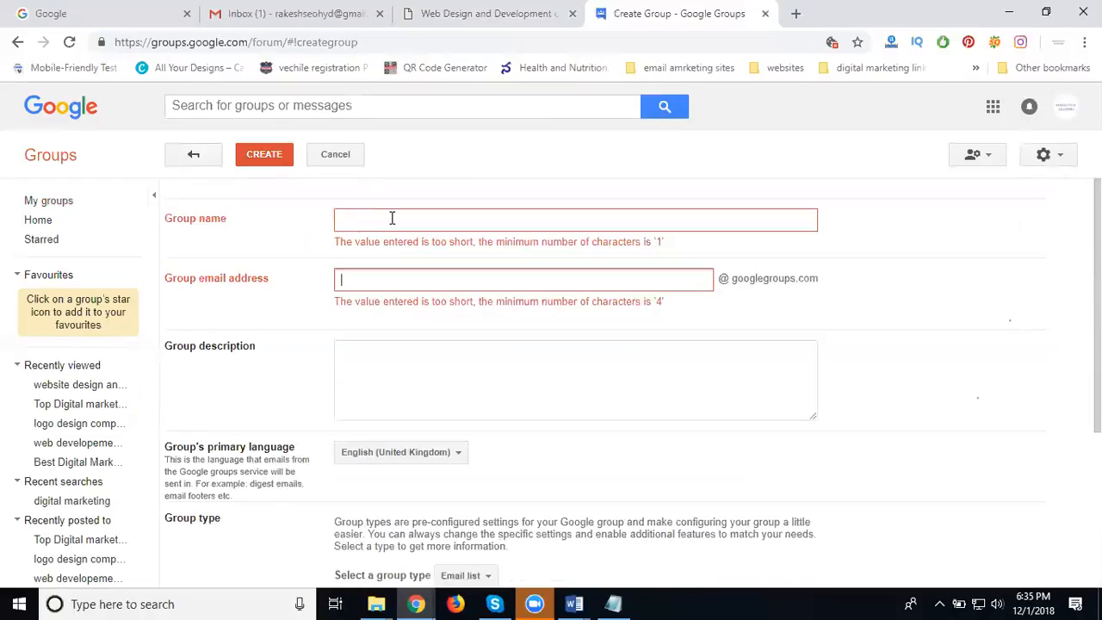
# - Open the shared web hosting page from the company website's services and copy its title "Shared web hosting services in Hyderabad"
pyautogui.click(392, 218)
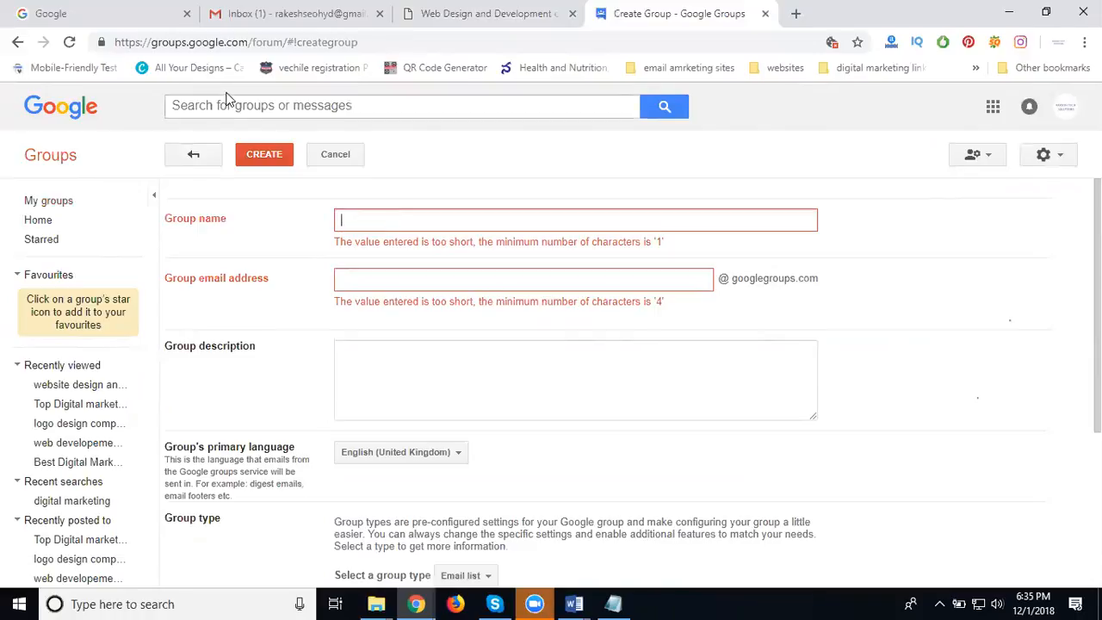
pyautogui.click(500, 13)
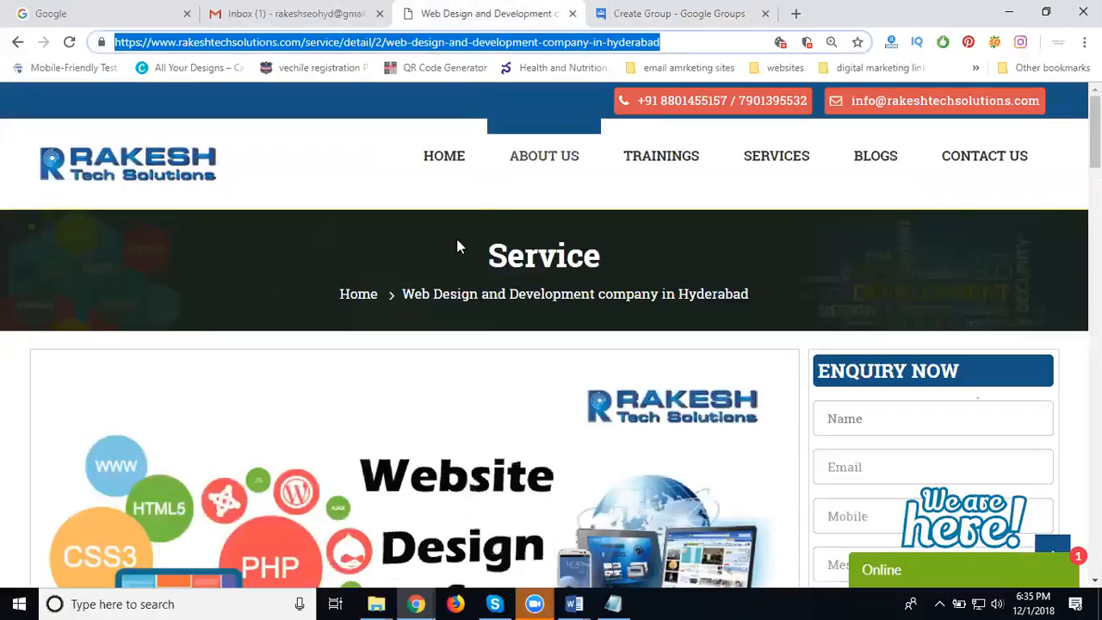
pyautogui.click(746, 166)
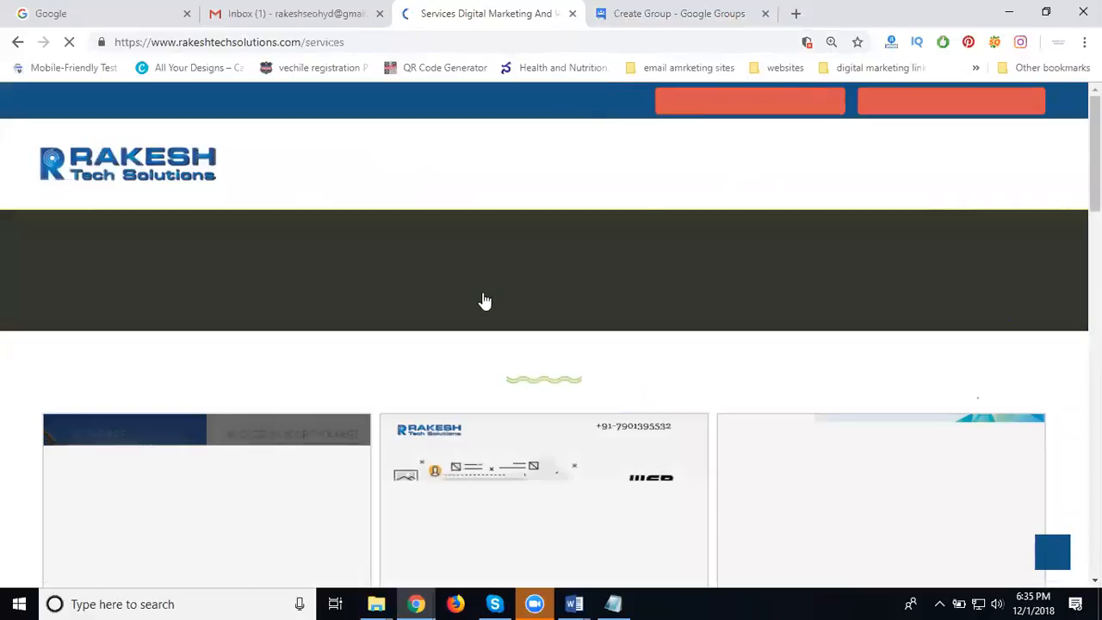
pyautogui.scroll(-3, 480, 298)
pyautogui.scroll(-2, 480, 298)
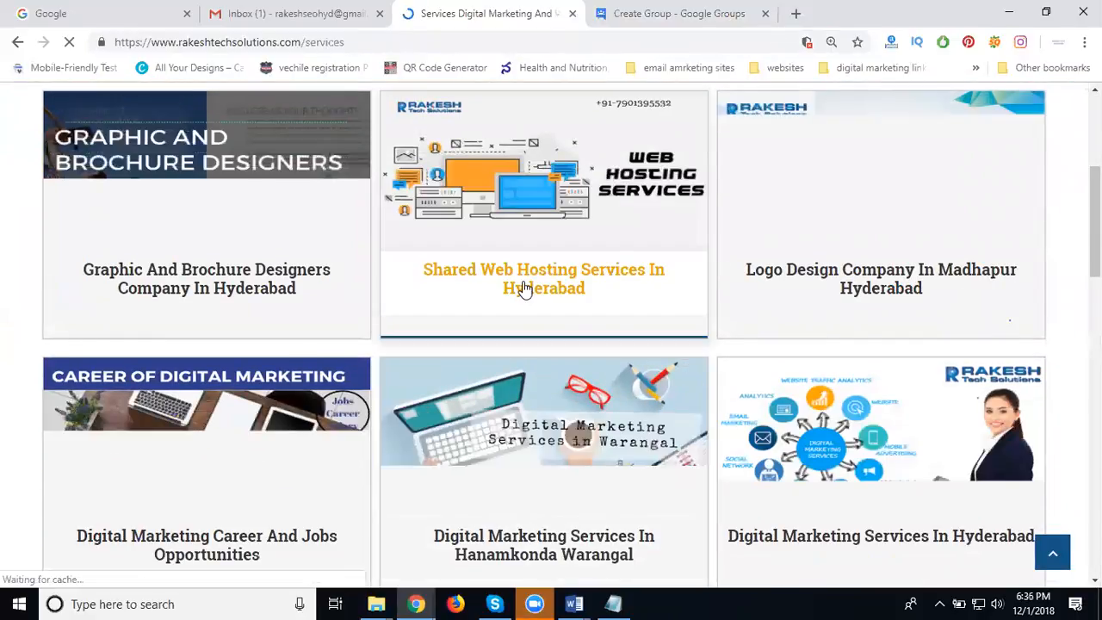
pyautogui.click(525, 288)
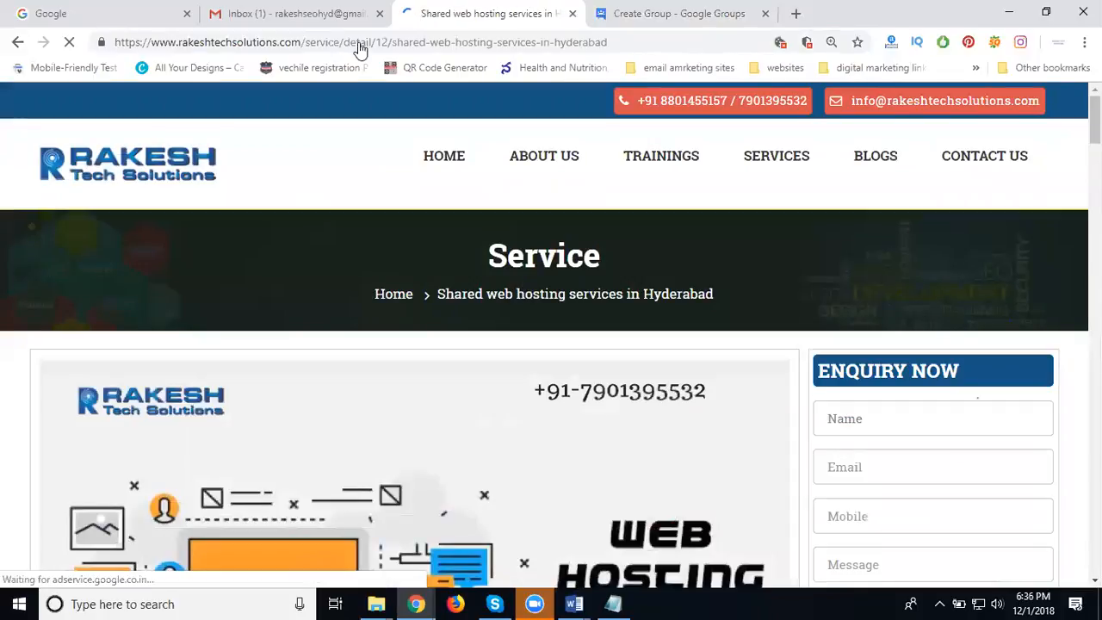
pyautogui.moveTo(439, 293); pyautogui.dragTo(717, 299)
pyautogui.hotkey('ctrl', 'c')
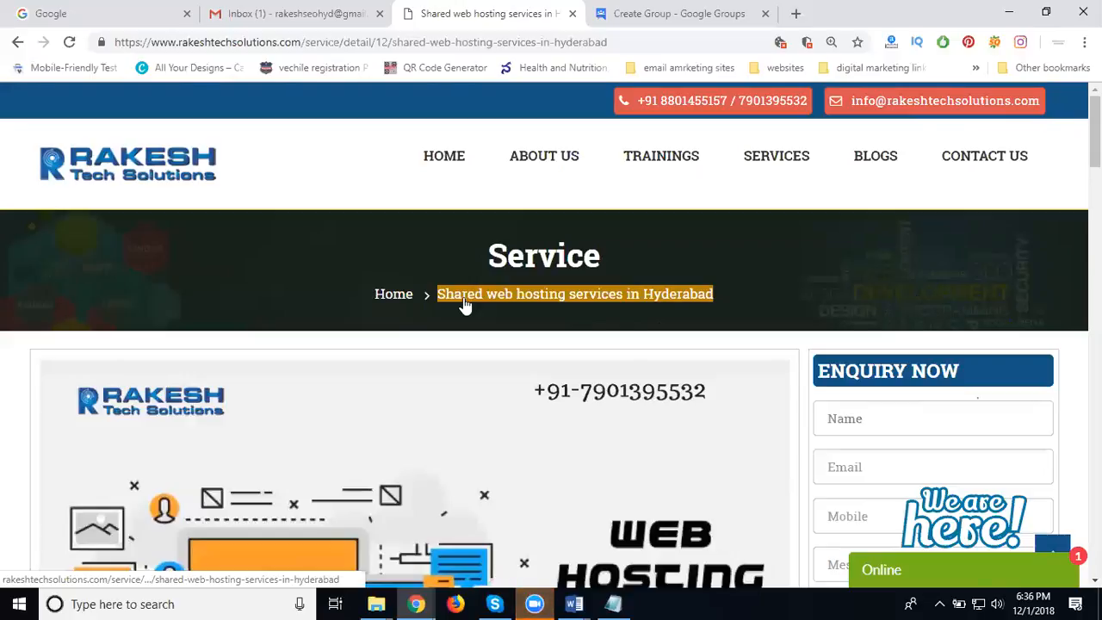
# - Enter the copied title "Shared web hosting services in Hyderabad" as both the name and description of the new Google group
pyautogui.click(637, 13)
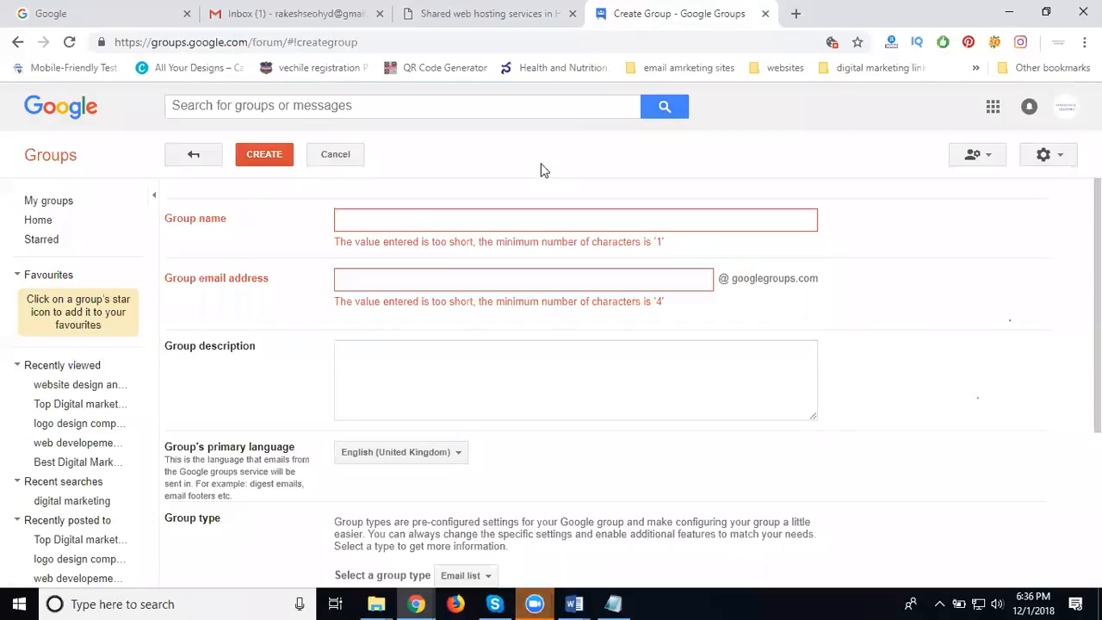
pyautogui.hotkey('ctrl', 'v')
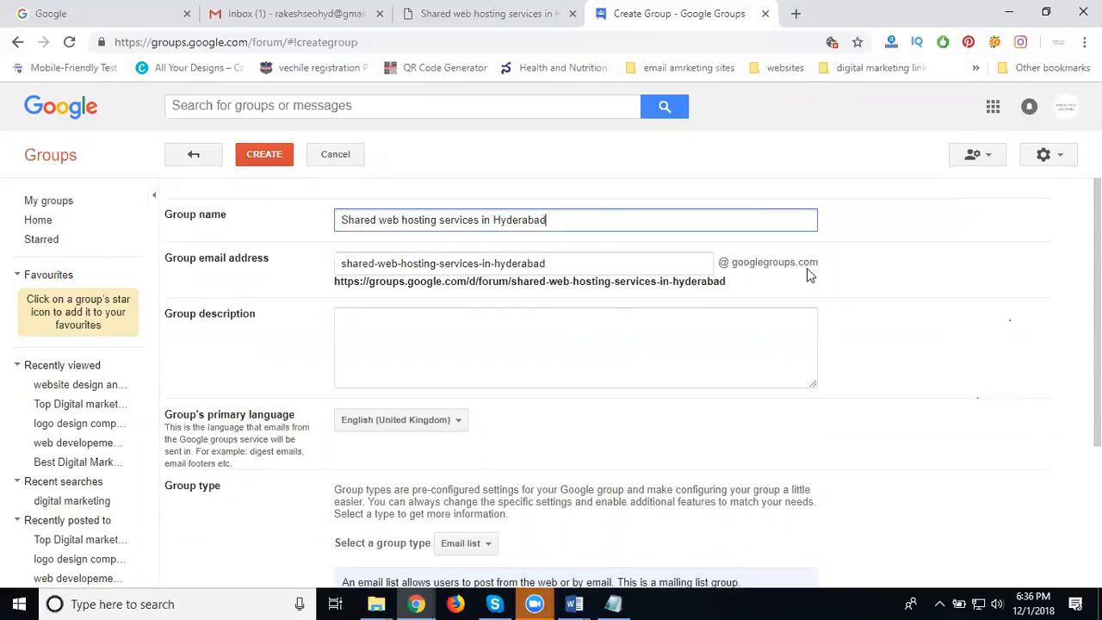
pyautogui.click(541, 341)
pyautogui.hotkey('ctrl', 'v')
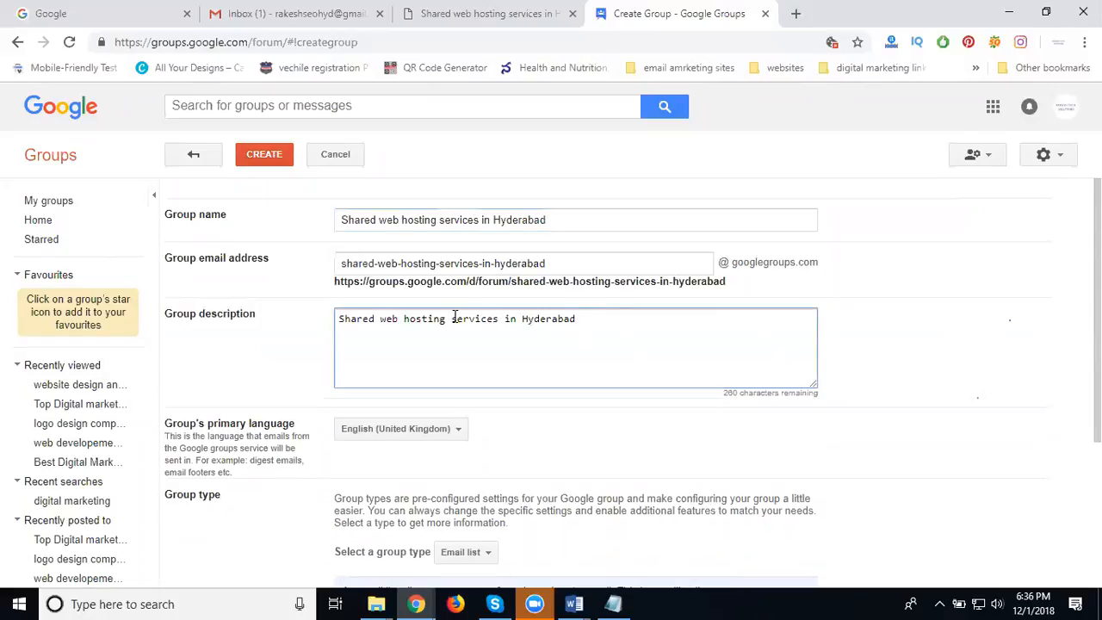
# - Expand the group description by adding "provider" after "services" and "madhapur" before "Hyderabad"
pyautogui.click(505, 318)
pyautogui.write('provider')
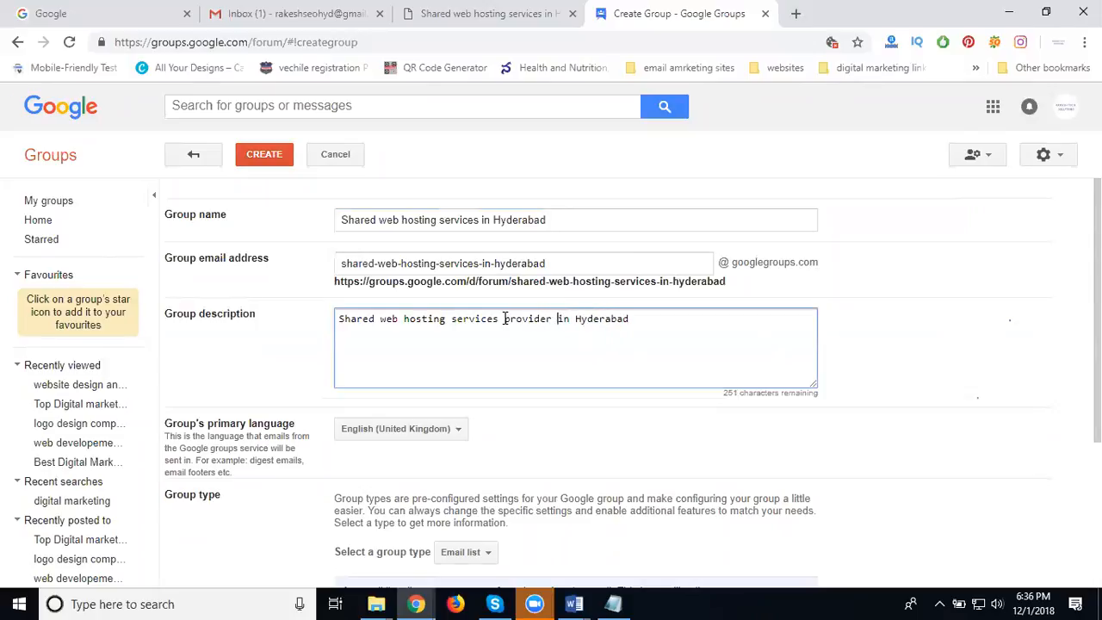
pyautogui.press('Right')
pyautogui.press('Right')
pyautogui.press('Right')
pyautogui.write('madhapur')
# - Set the group type to Web forum
pyautogui.scroll(-3, 489, 258)
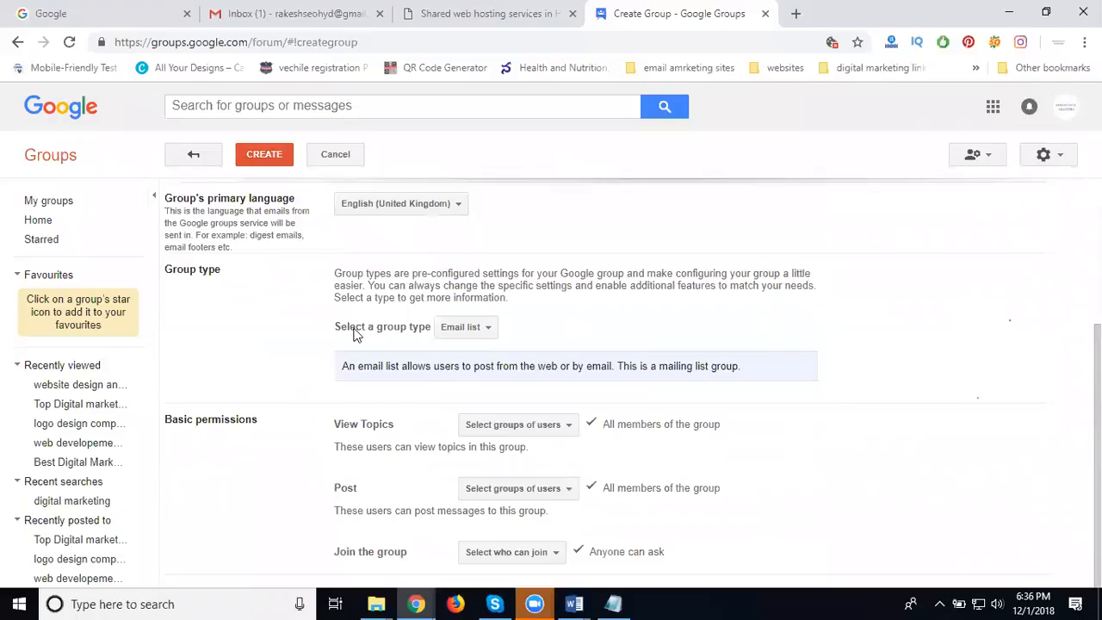
pyautogui.click(452, 329)
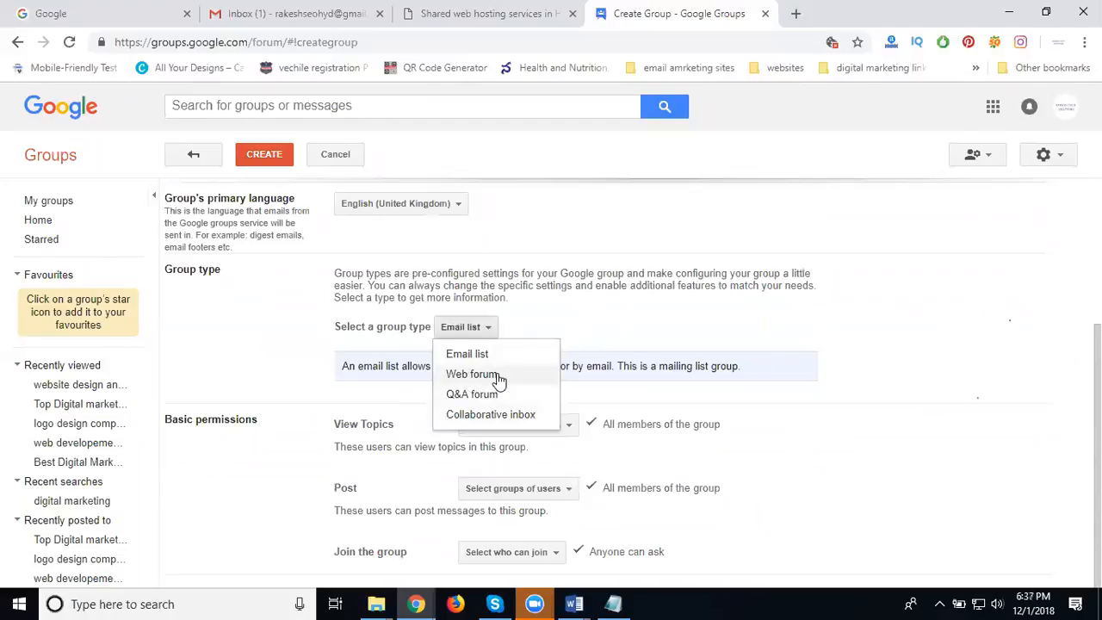
pyautogui.click(498, 380)
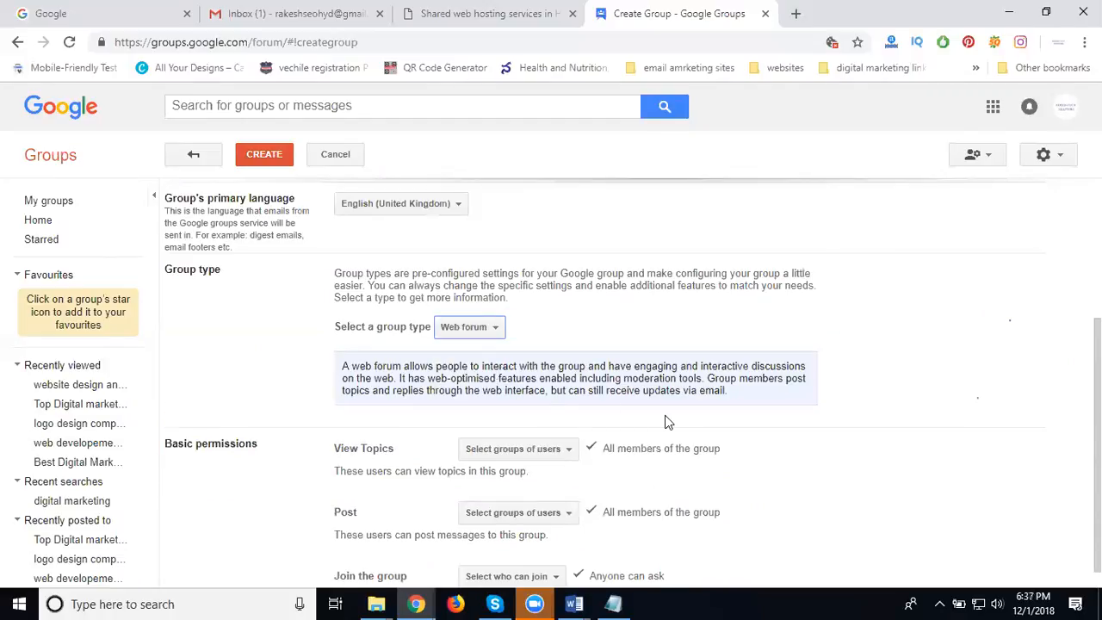
# - Allow anyone on the web to view topics and to post messages in the group
pyautogui.scroll(-1, 665, 422)
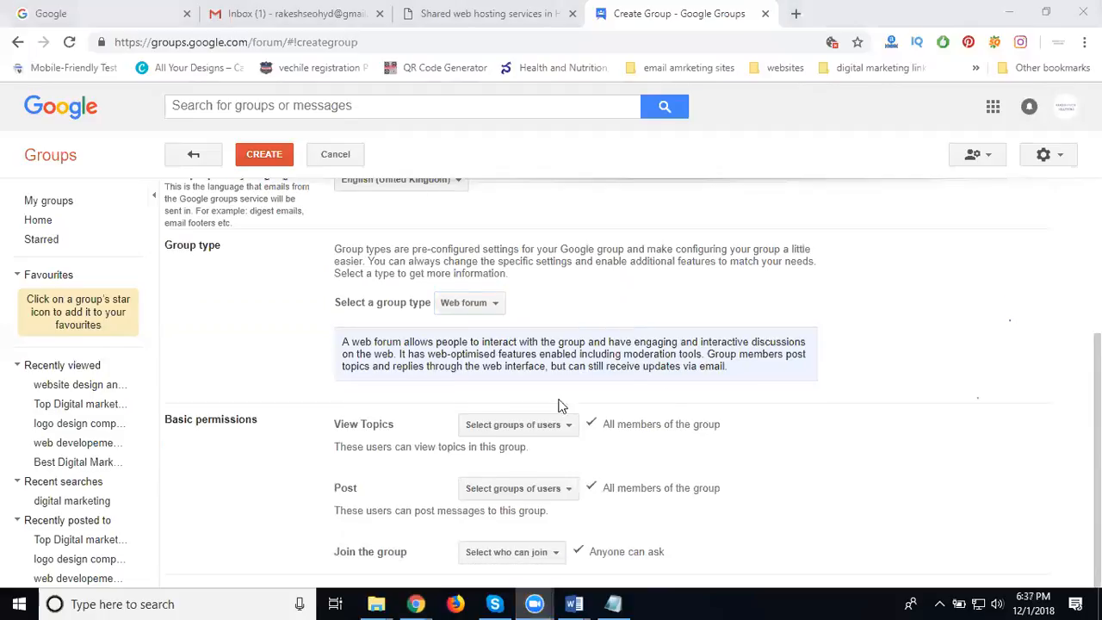
pyautogui.click(520, 433)
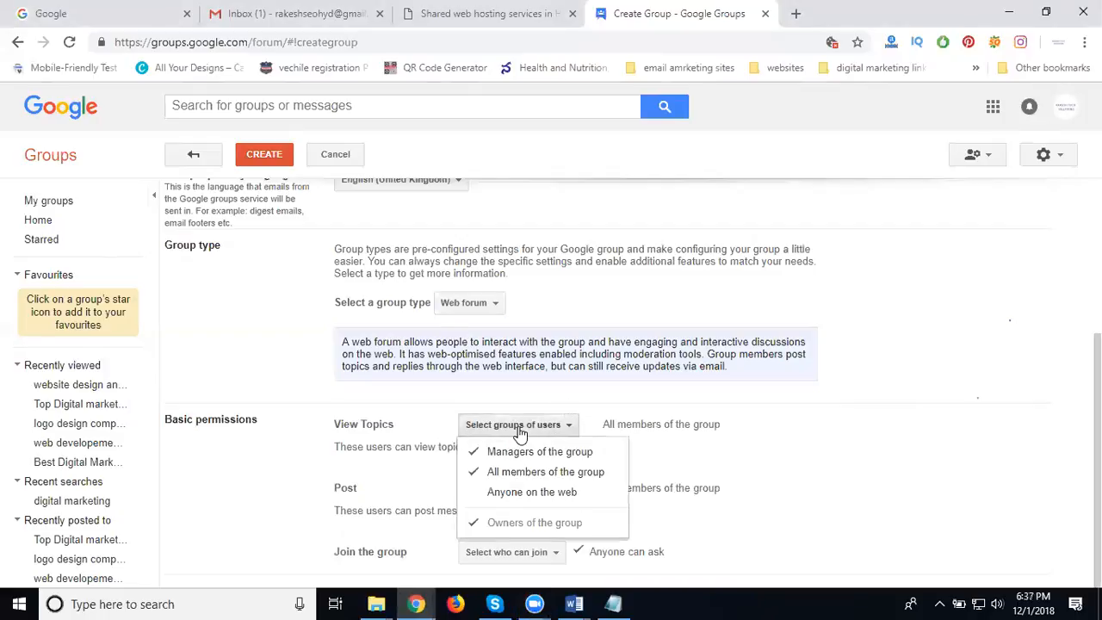
pyautogui.click(510, 498)
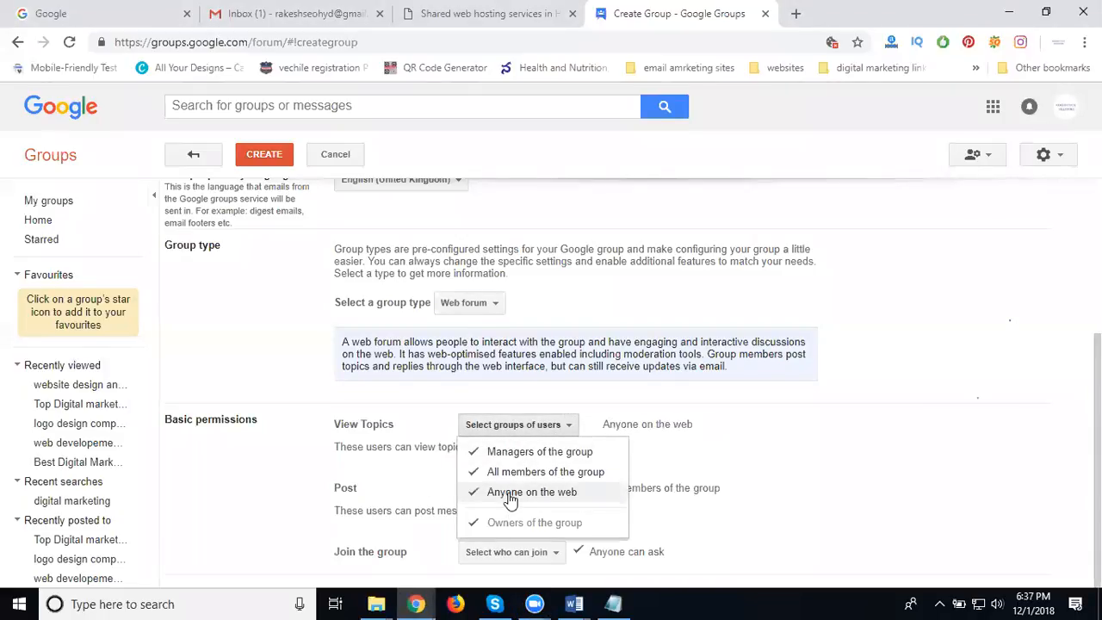
pyautogui.click(329, 504)
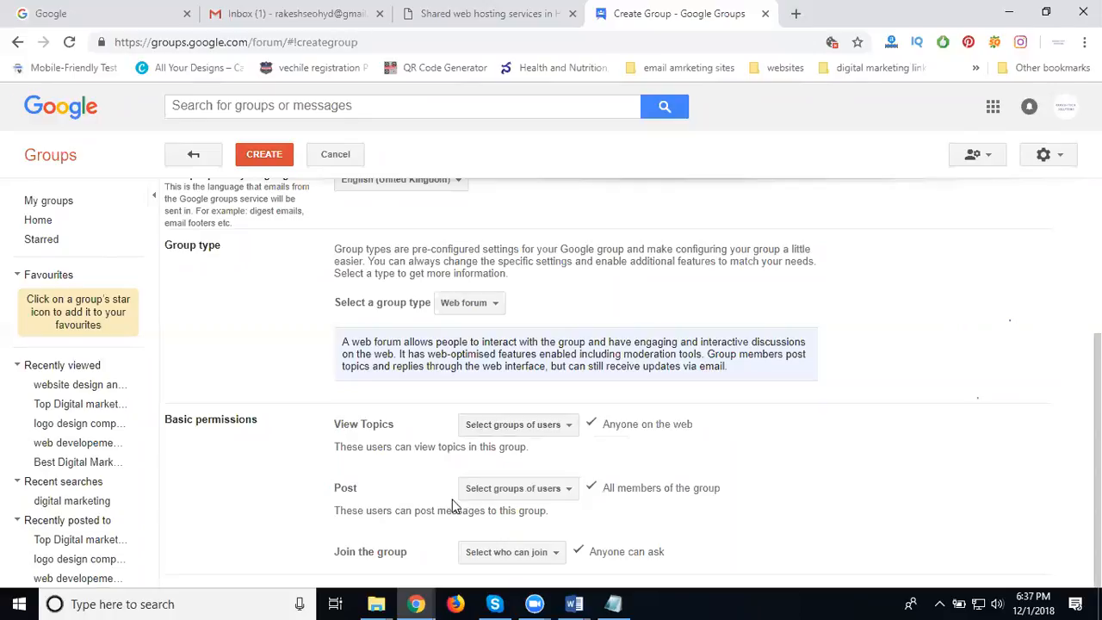
pyautogui.click(503, 494)
pyautogui.click(498, 465)
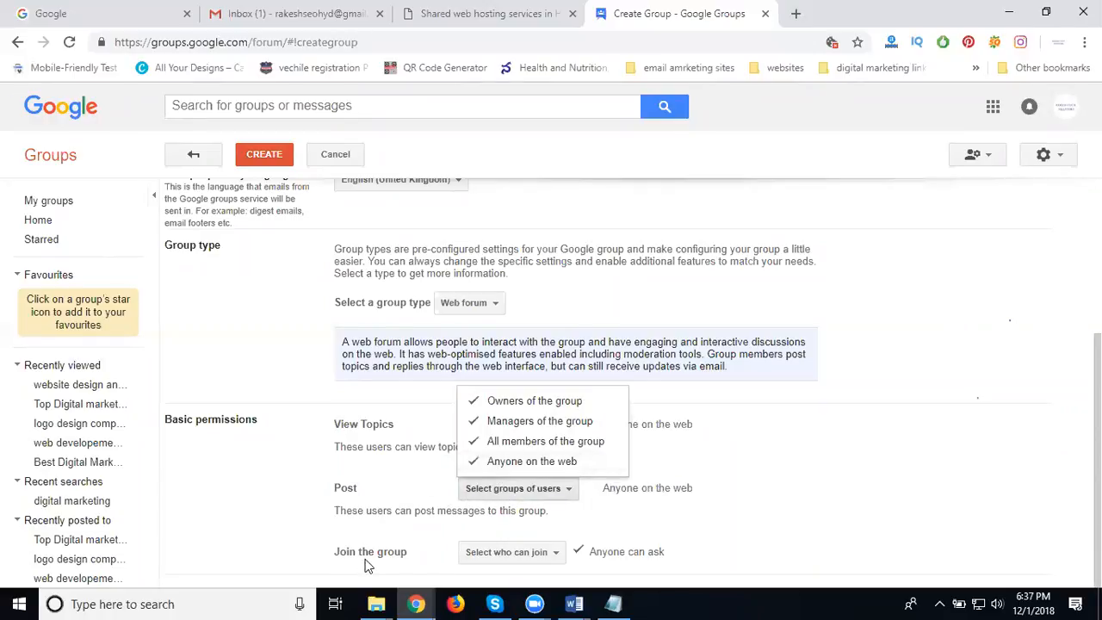
pyautogui.click(266, 540)
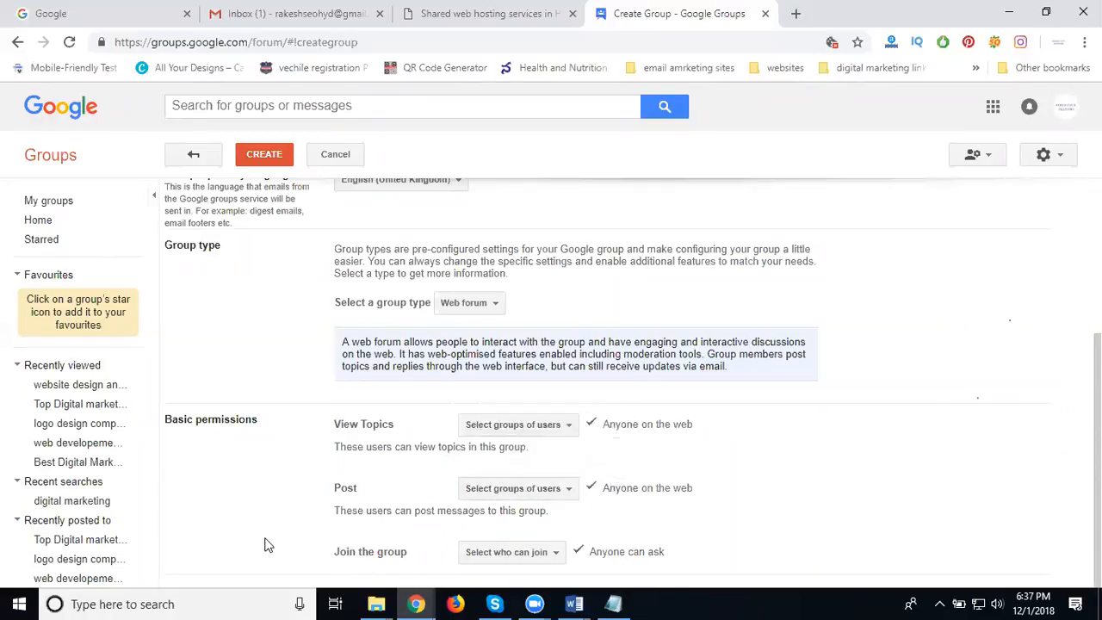
# - Set the permission for joining the group to Anyone on the web
pyautogui.click(523, 553)
pyautogui.click(509, 485)
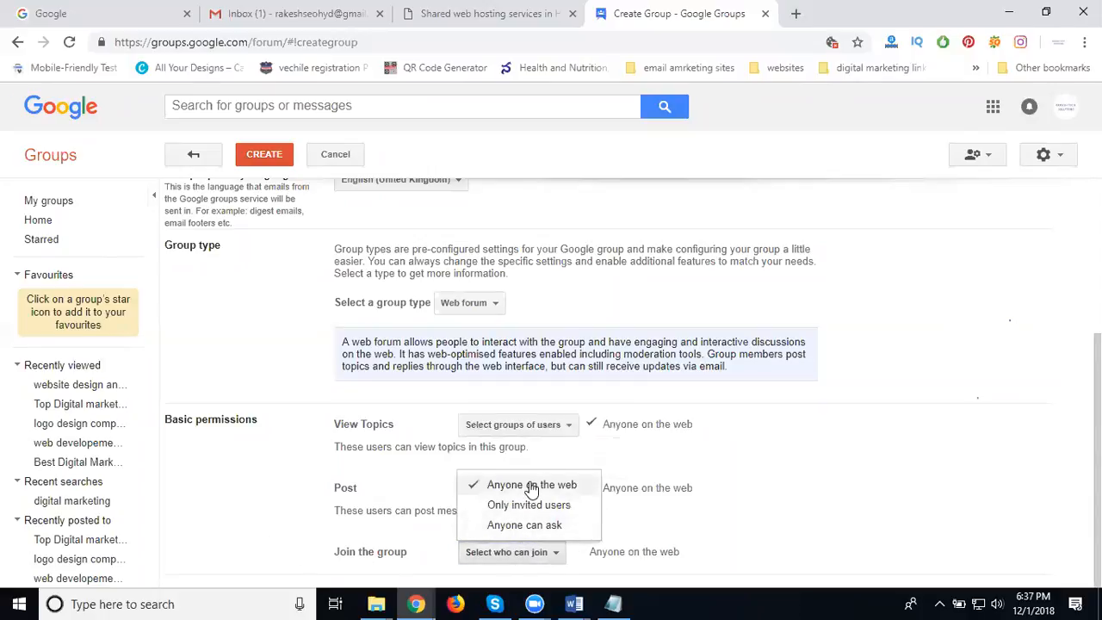
pyautogui.click(892, 465)
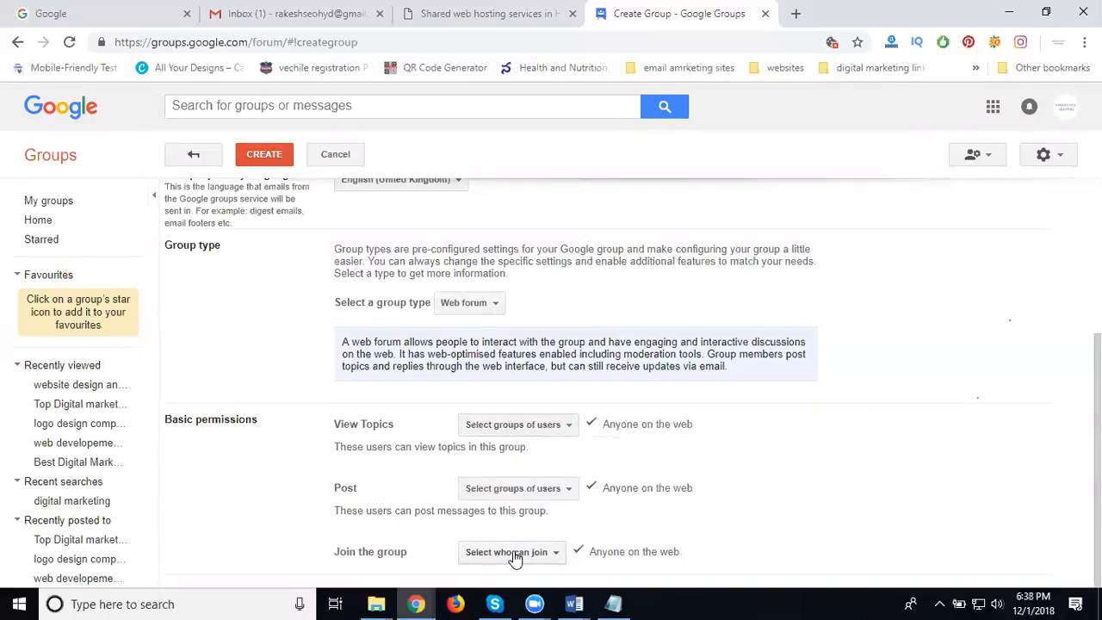
# - Create the group and complete the "I'm not a robot" check
pyautogui.click(265, 156)
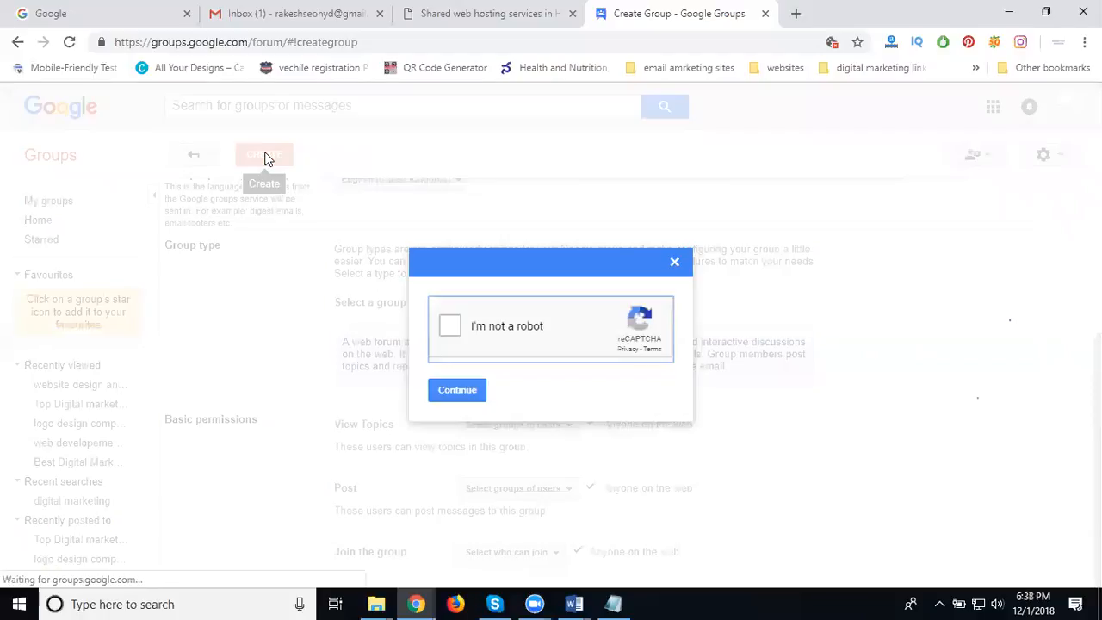
pyautogui.click(451, 328)
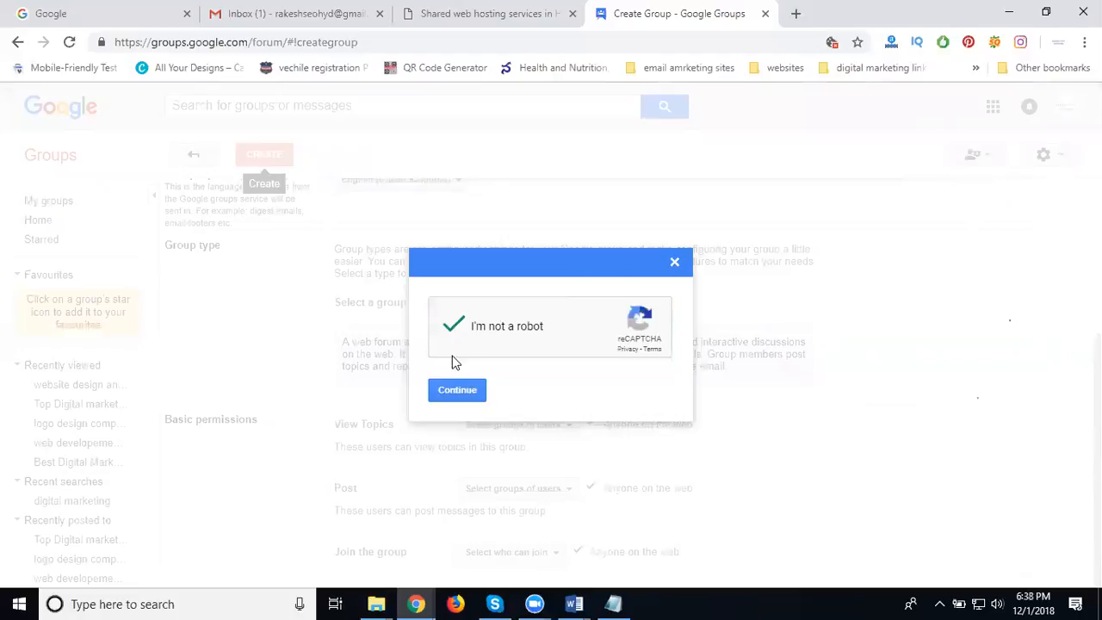
pyautogui.click(458, 391)
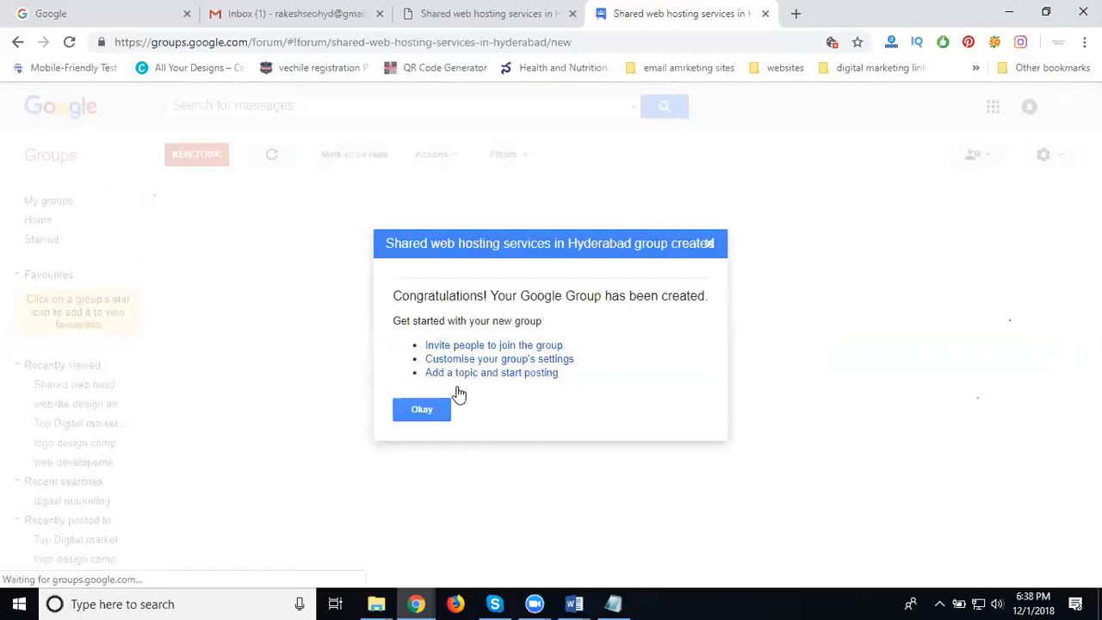
# - Dismiss the creation notice, link the Google profile to show its photo on posts, and save the change
pyautogui.click(437, 411)
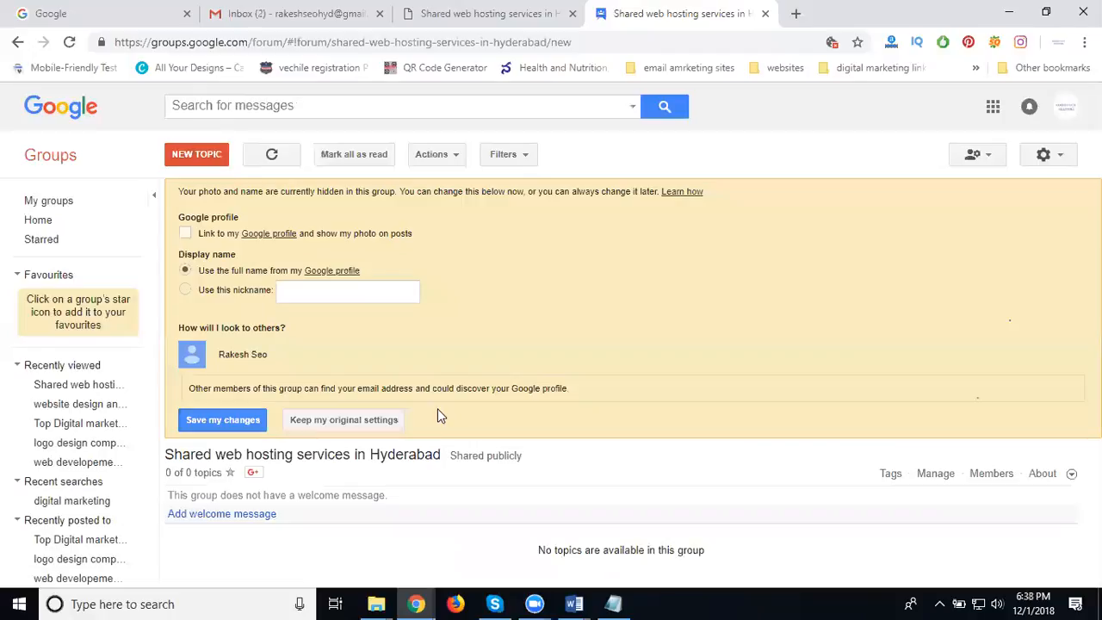
pyautogui.click(185, 234)
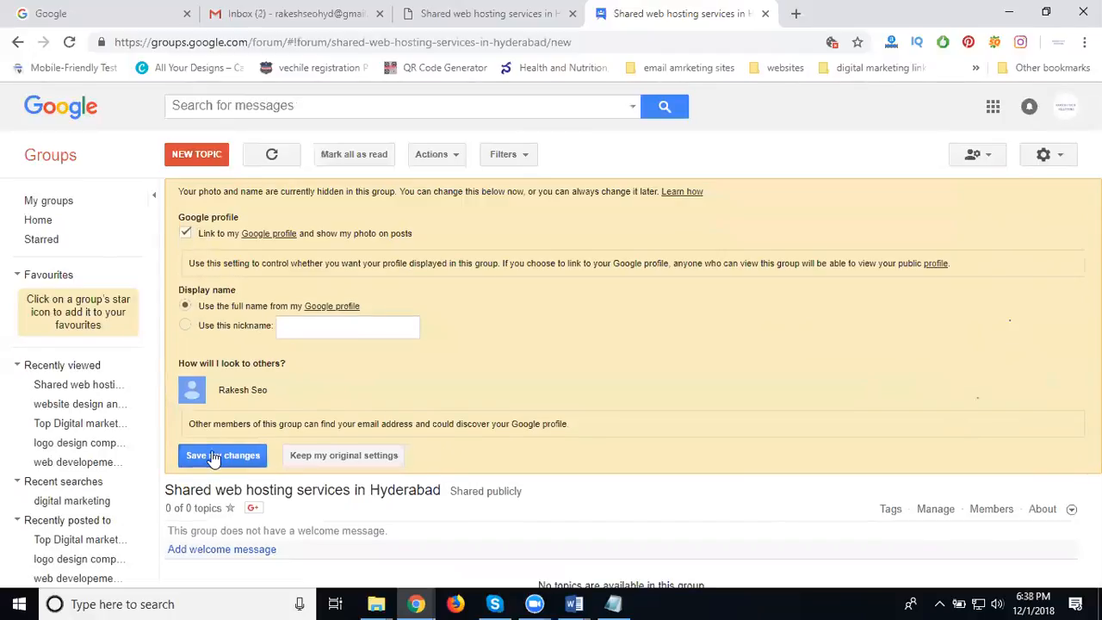
pyautogui.click(213, 456)
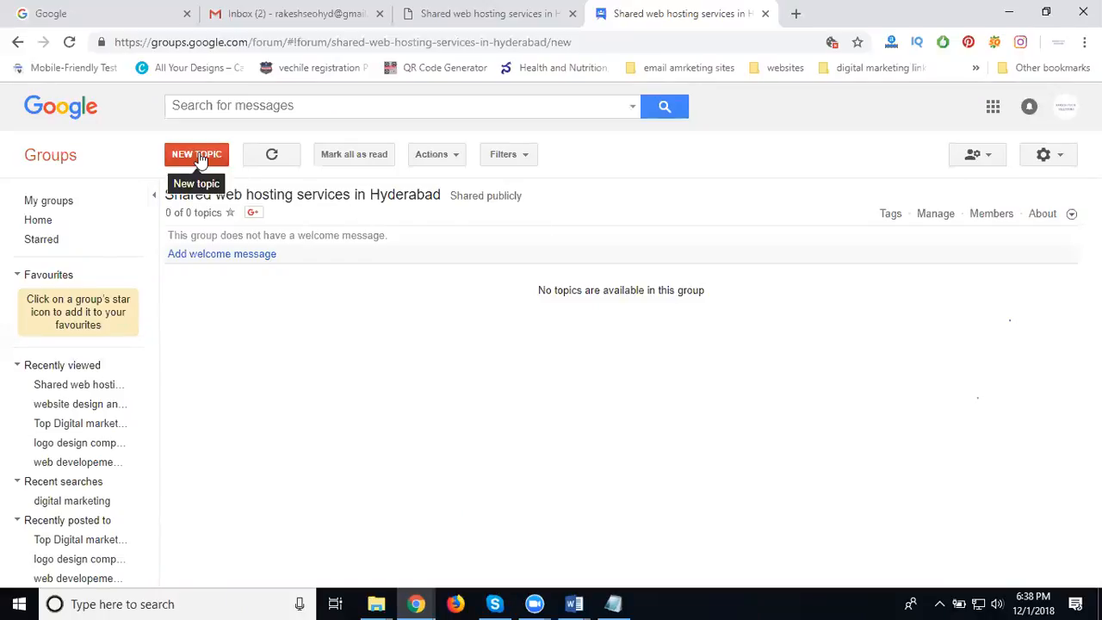
# - Start a new topic in the group with the copied group title "Shared web hosting services in Hyderabad" as its subject
pyautogui.moveTo(166, 192); pyautogui.dragTo(440, 188)
pyautogui.hotkey('ctrl', 'c')
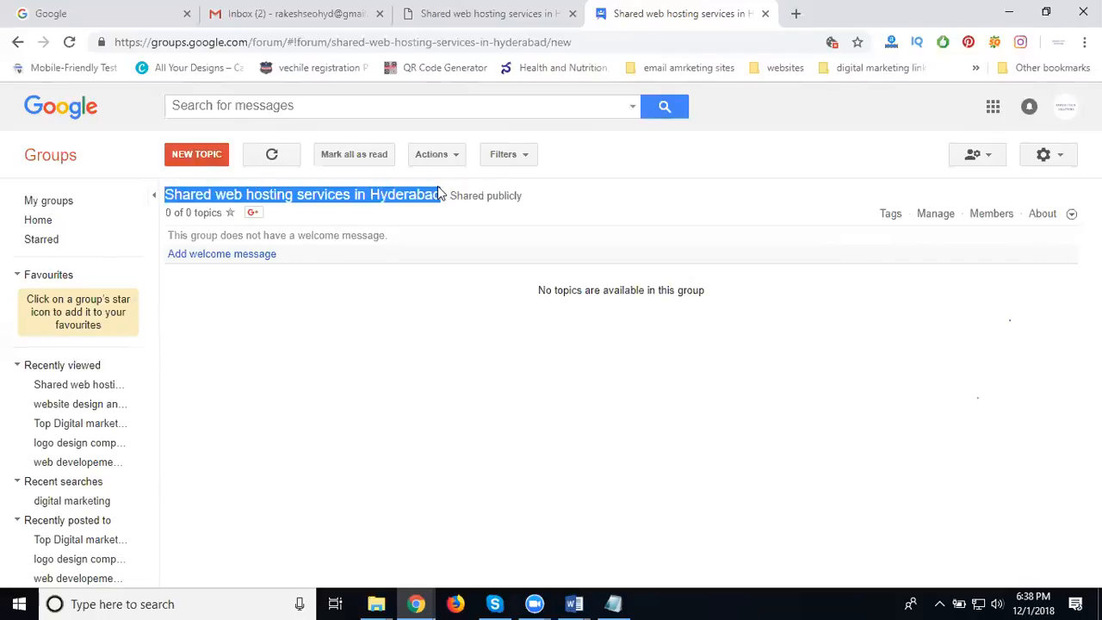
pyautogui.click(213, 158)
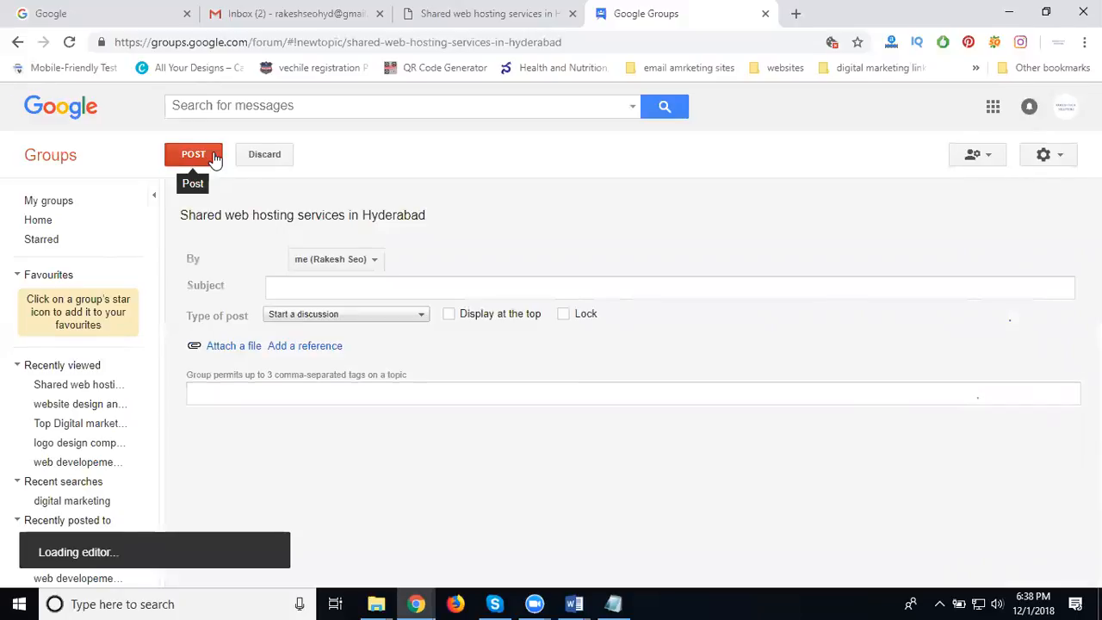
pyautogui.click(399, 291)
pyautogui.hotkey('ctrl', 'v')
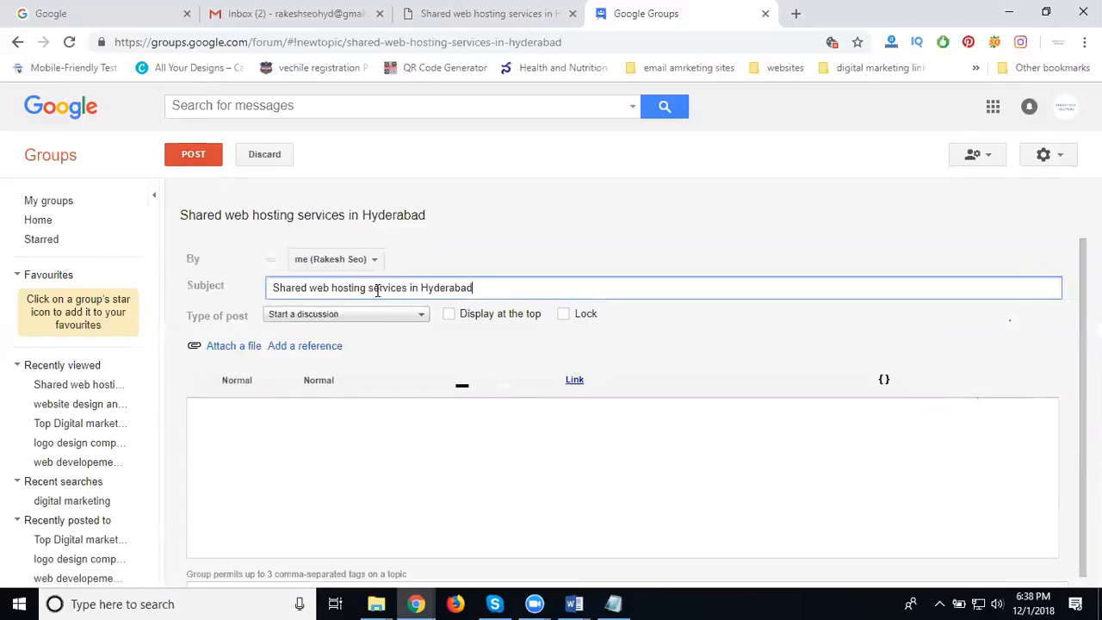
# - Replace Hyderabad with "madhapur" in the topic's subject and copy the web hosting description from the service page into the message body
pyautogui.doubleClick(448, 289)
pyautogui.write('madhapur')
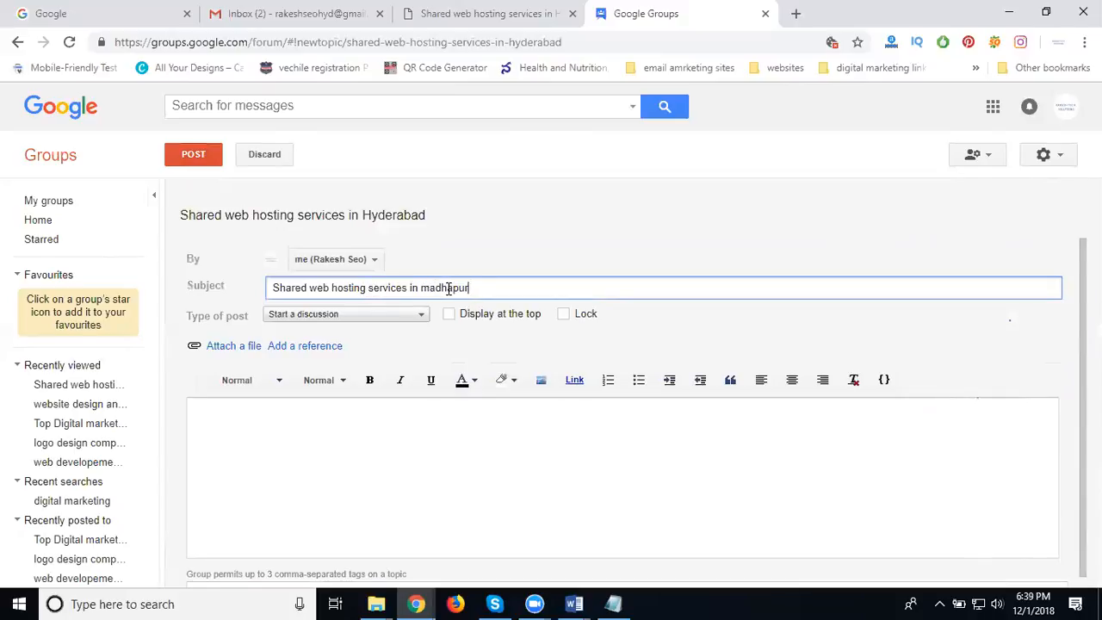
pyautogui.click(426, 13)
pyautogui.scroll(-5, 267, 319)
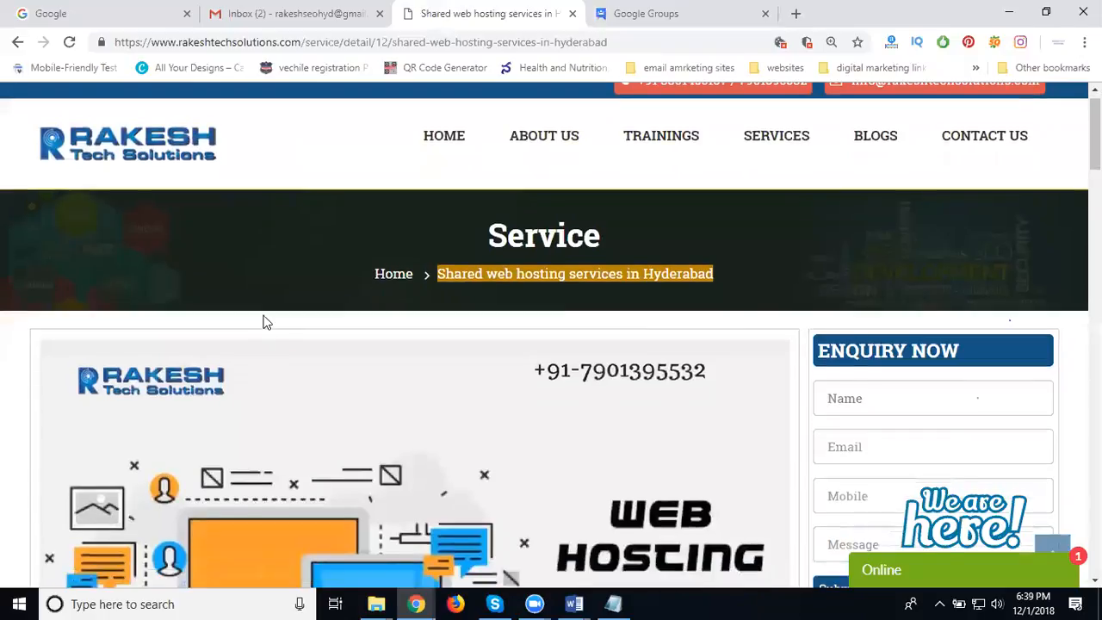
pyautogui.moveTo(40, 396); pyautogui.dragTo(209, 289)
pyautogui.scroll(-5, 70, 517)
pyautogui.scroll(-14, 70, 517)
pyautogui.scroll(1, 127, 118)
pyautogui.scroll(2, 127, 118)
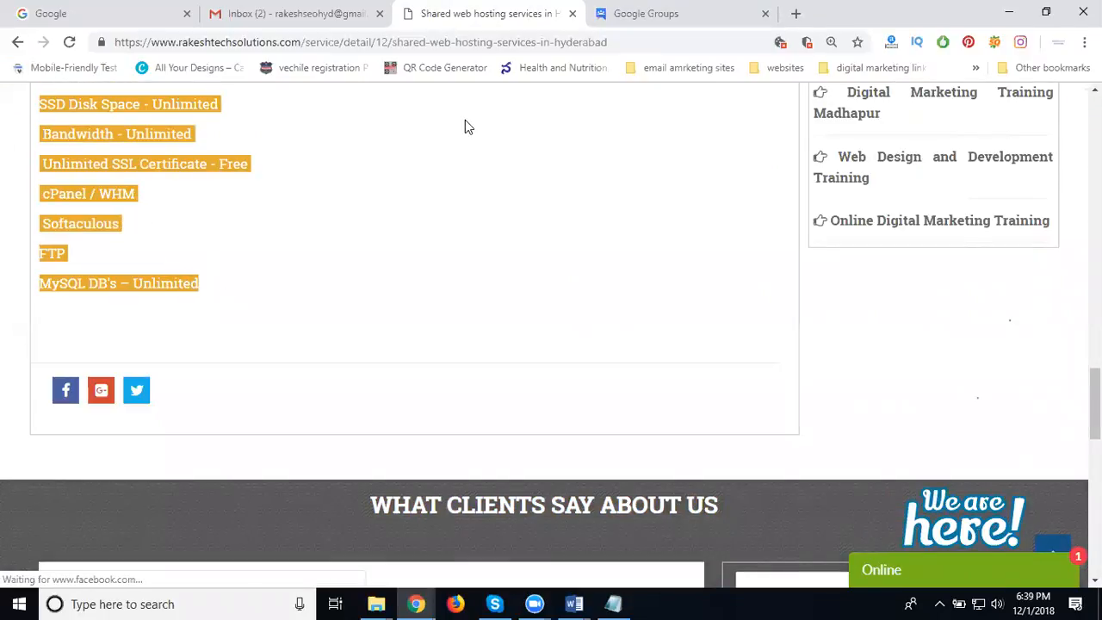
pyautogui.hotkey('ctrl', 'Tab')
pyautogui.click(351, 428)
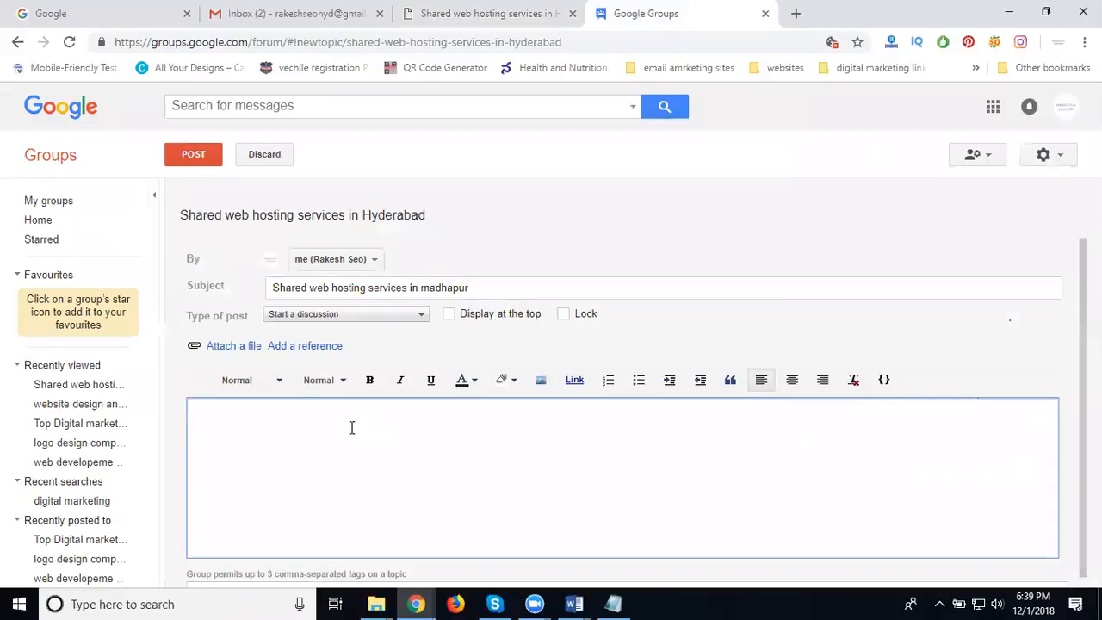
pyautogui.hotkey('ctrl', 'v')
# - Link the whole message text to the web address of the shared web hosting service page
pyautogui.hotkey('ctrl', 'shift', 'Tab')
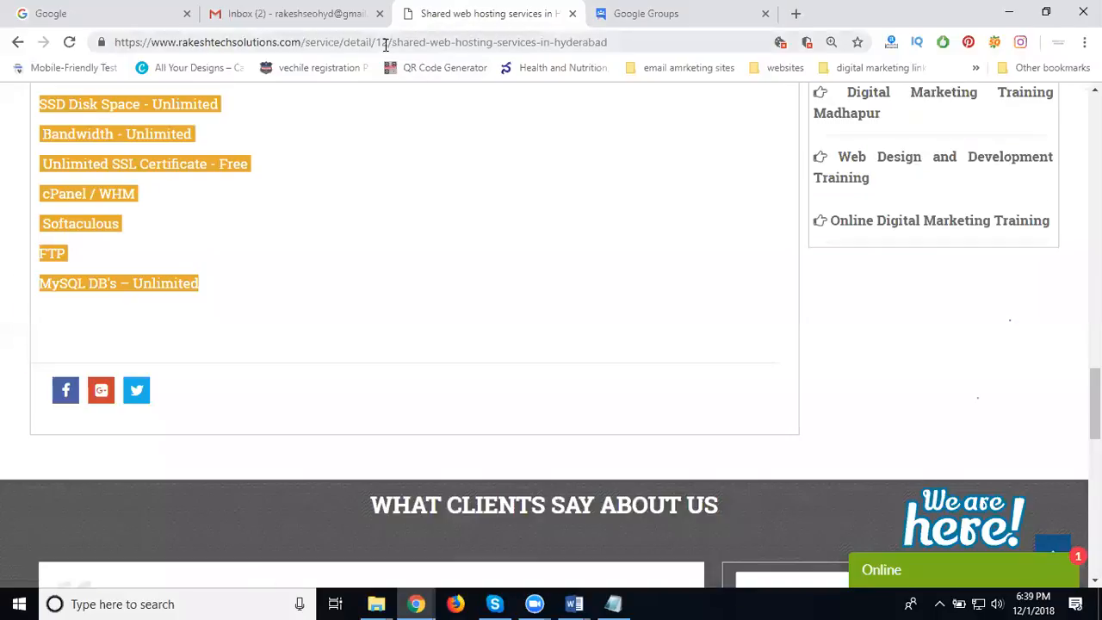
pyautogui.doubleClick(383, 42)
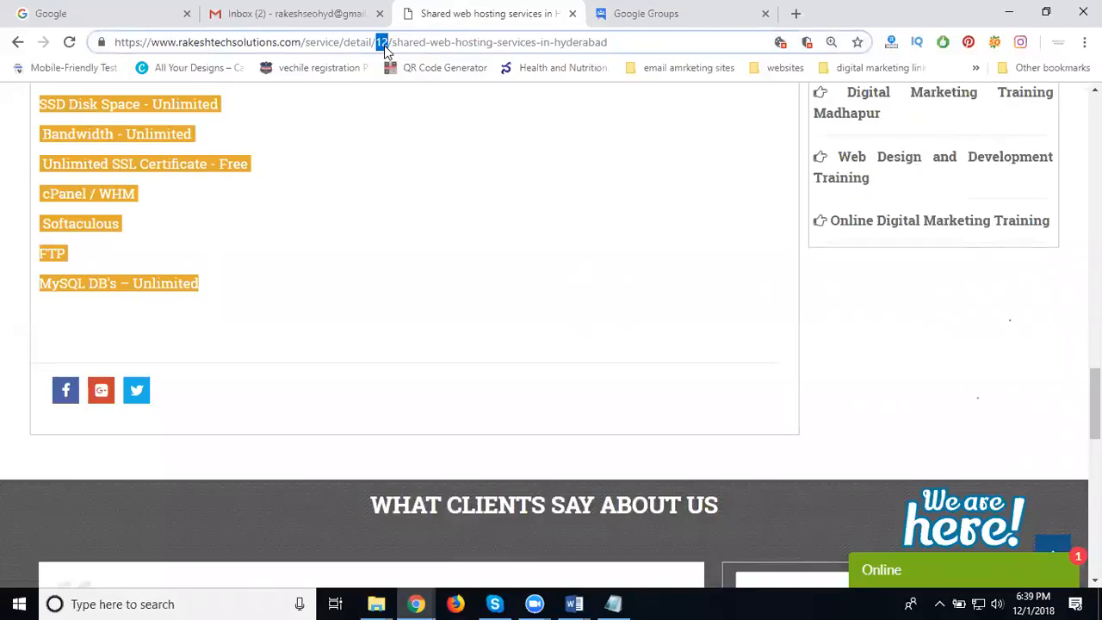
pyautogui.hotkey('ctrl', 'a')
pyautogui.click(648, 13)
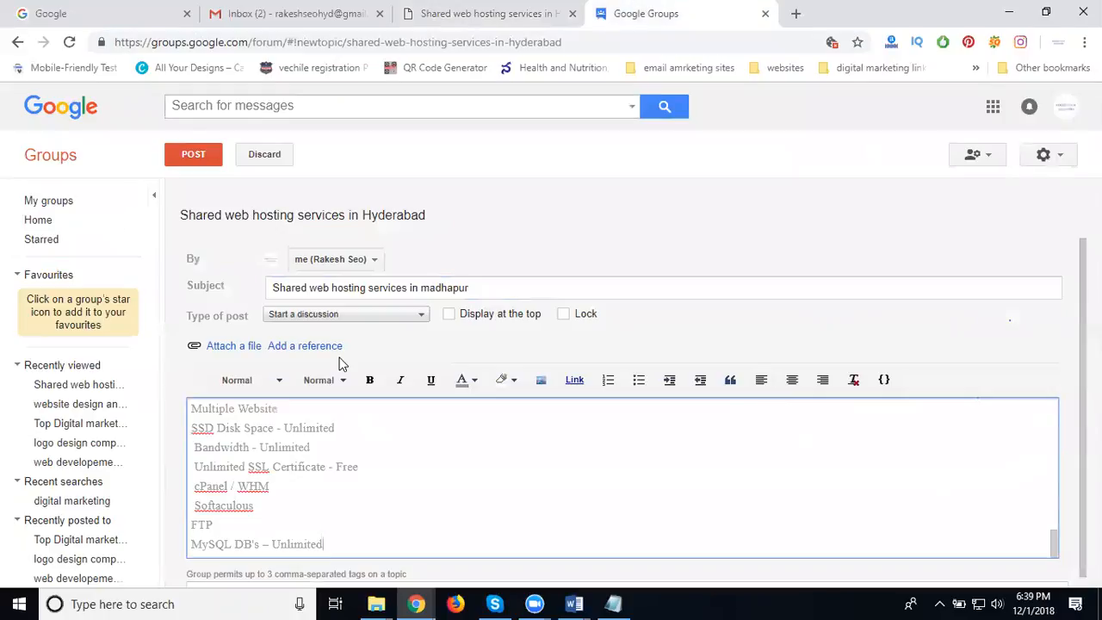
pyautogui.scroll(-1, 332, 468)
pyautogui.hotkey('ctrl', 'a')
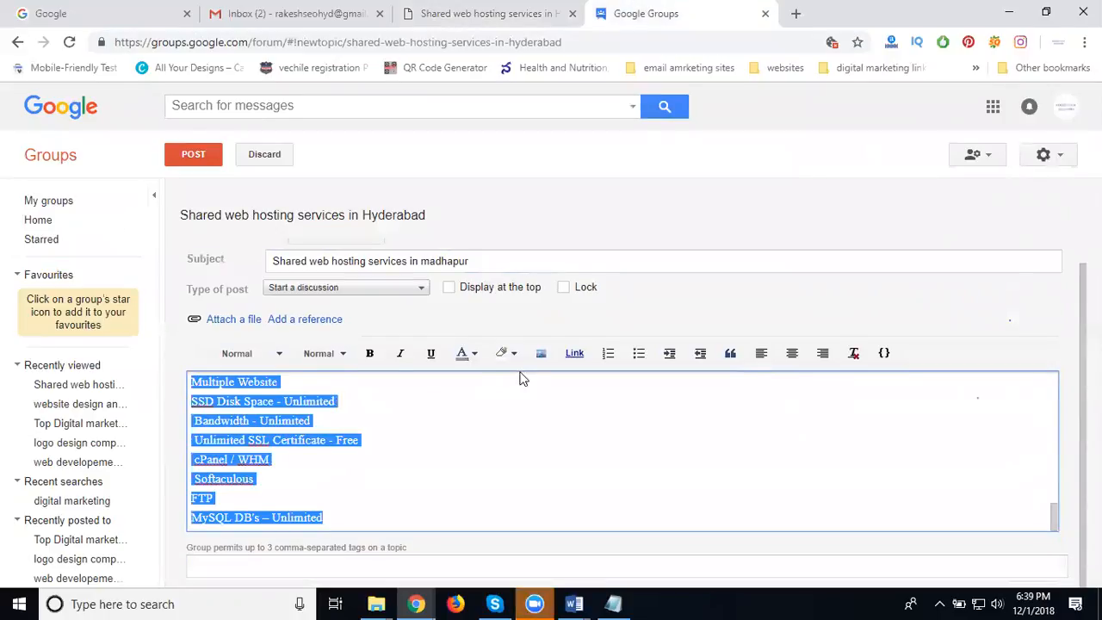
pyautogui.click(571, 354)
pyautogui.hotkey('ctrl', 'v')
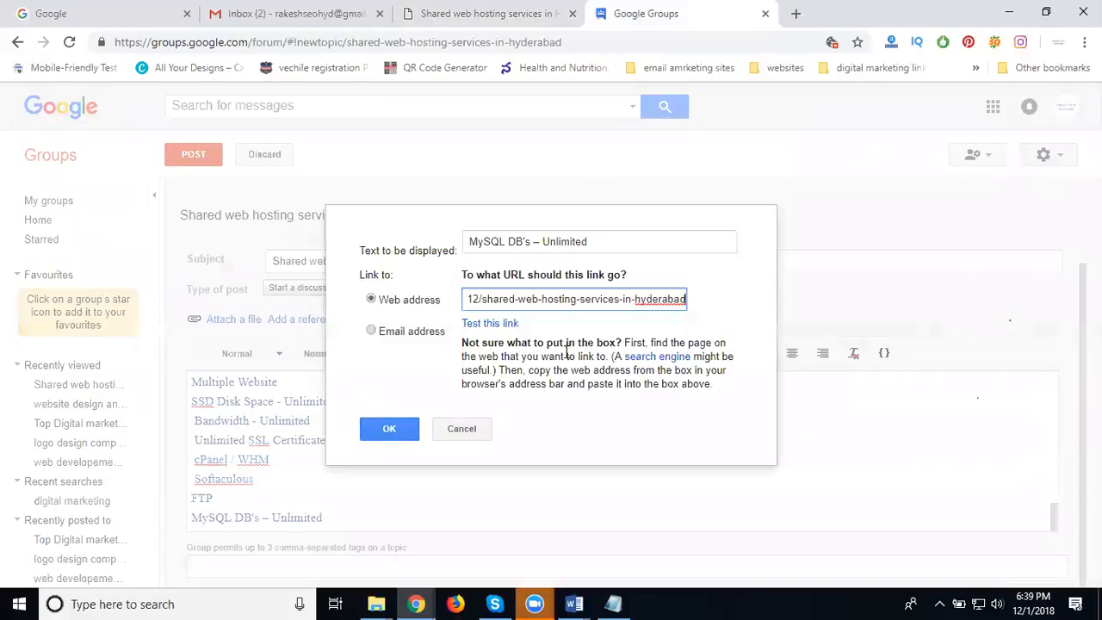
pyautogui.click(386, 430)
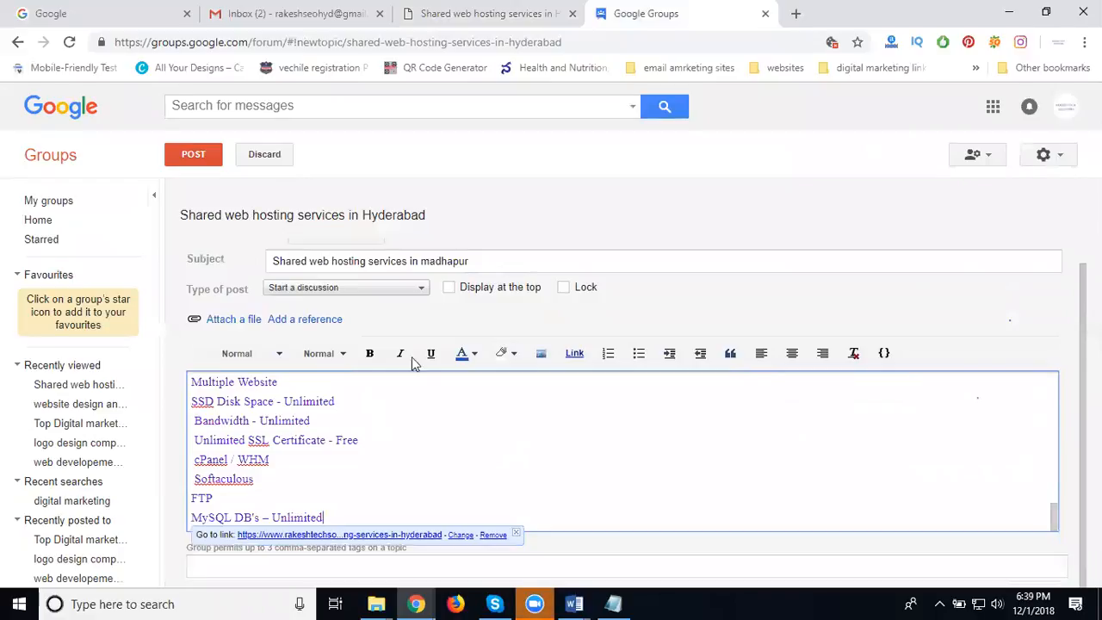
# - Set the type of post to Make an announcement with Display at the top enabled, and post the topic
pyautogui.click(349, 289)
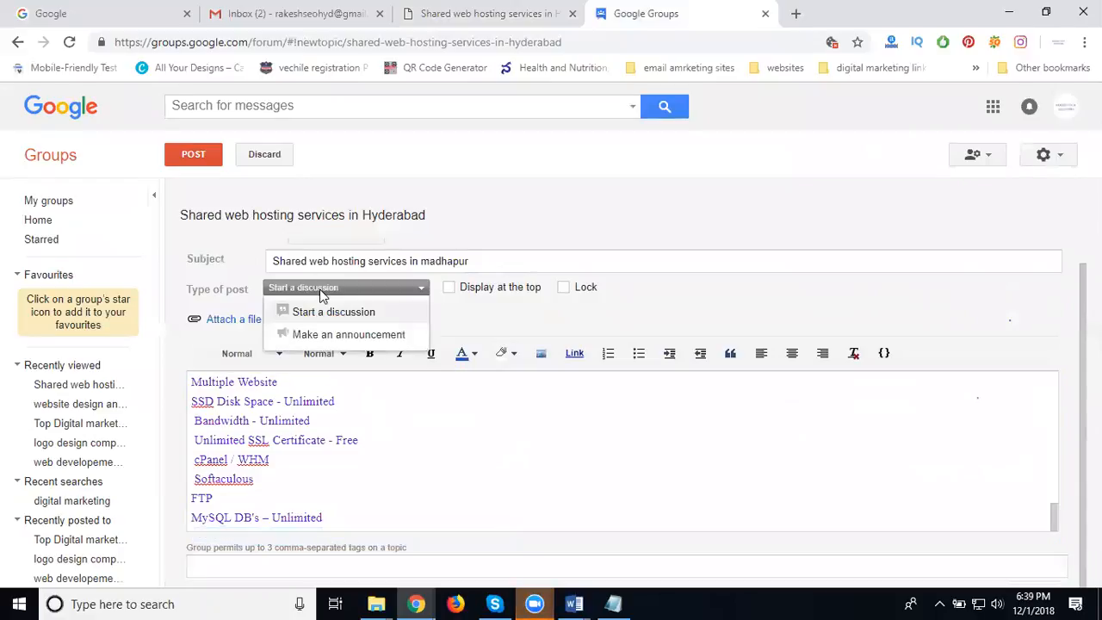
pyautogui.click(320, 337)
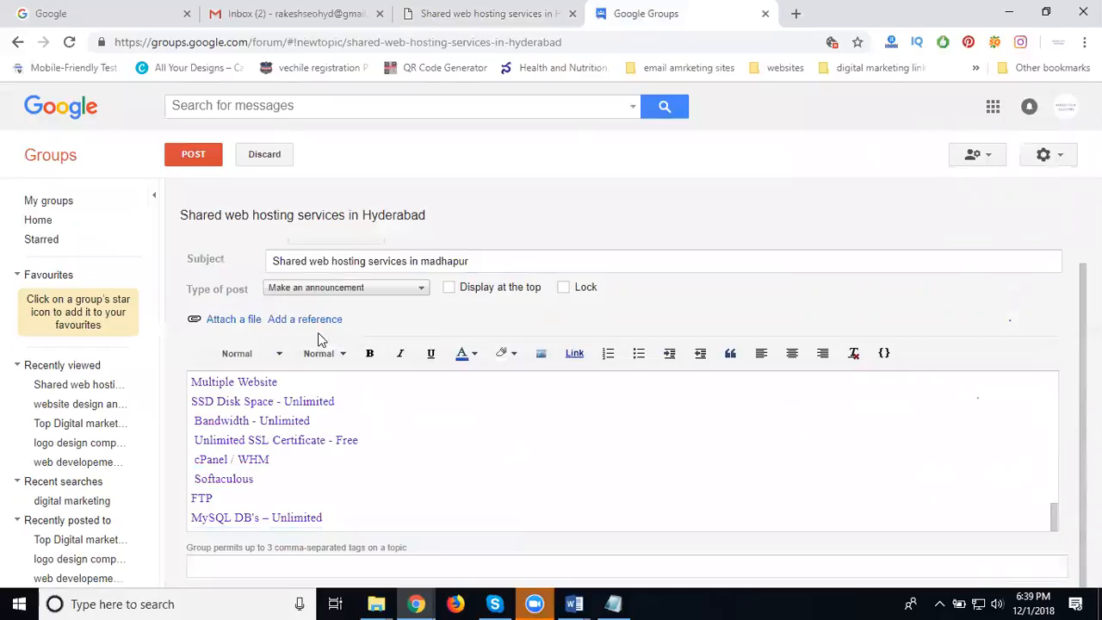
pyautogui.click(450, 289)
pyautogui.moveTo(470, 262); pyautogui.dragTo(279, 203)
pyautogui.click(201, 155)
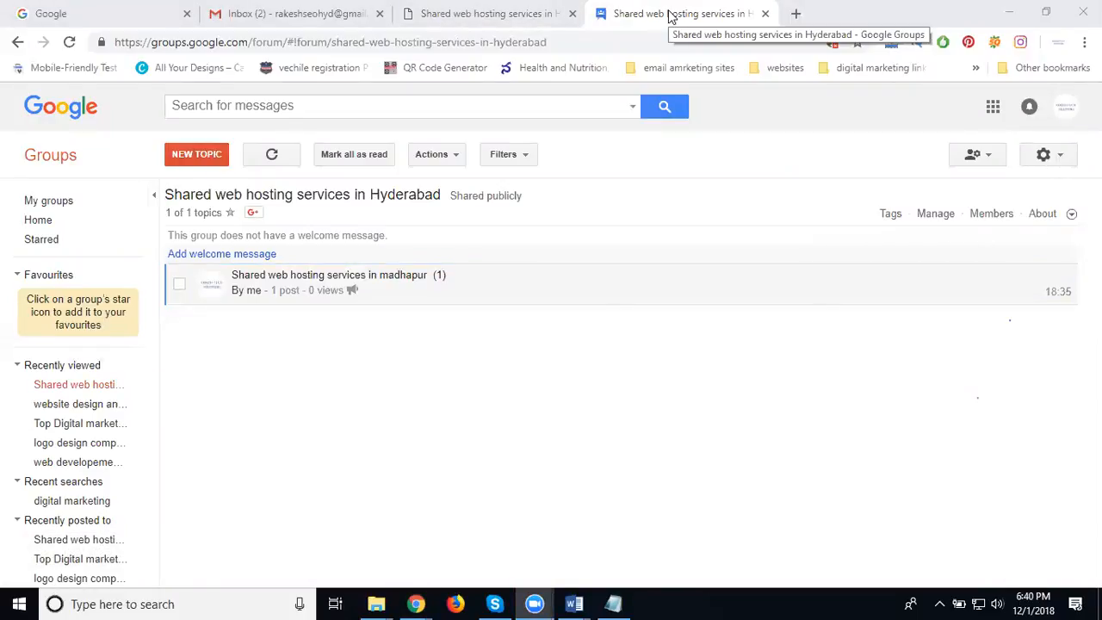
# - Open the posted madhapur topic to check its content and return to the group's topic list
pyautogui.click(400, 281)
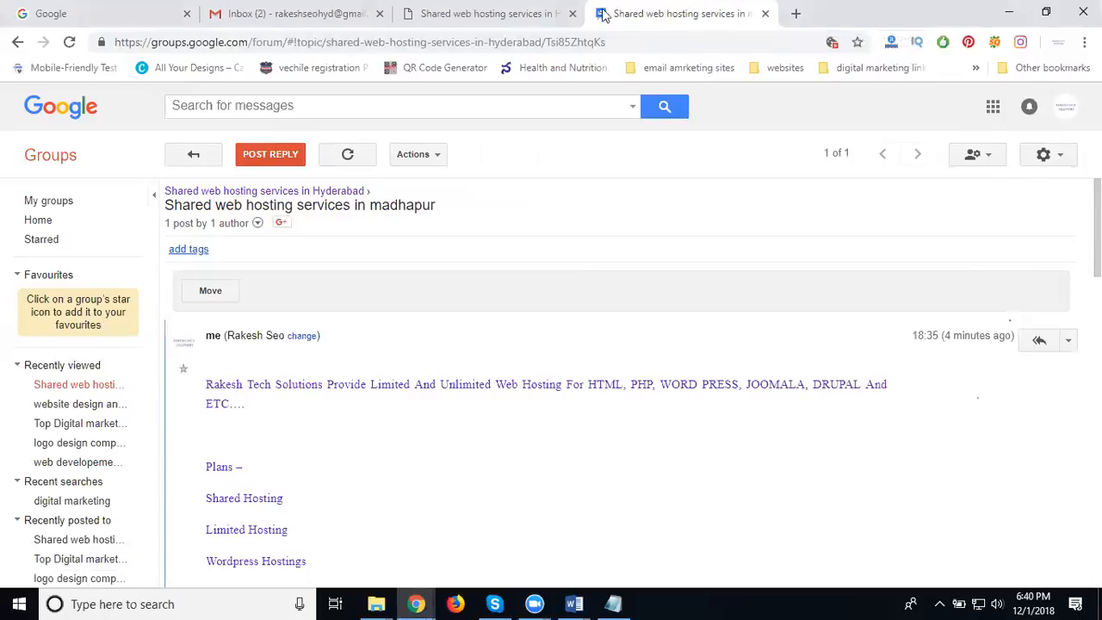
pyautogui.click(190, 166)
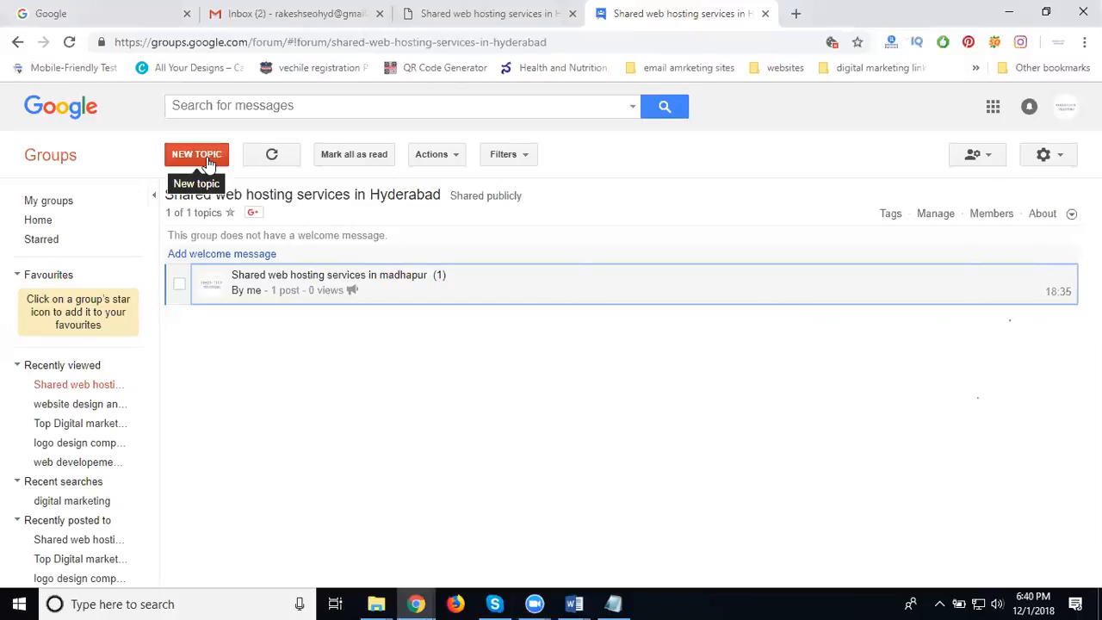
# - Draft a new topic with the subject "Are you looking for web hosting?", the service page's hosting description as its message, and Display at the top enabled
pyautogui.click(208, 163)
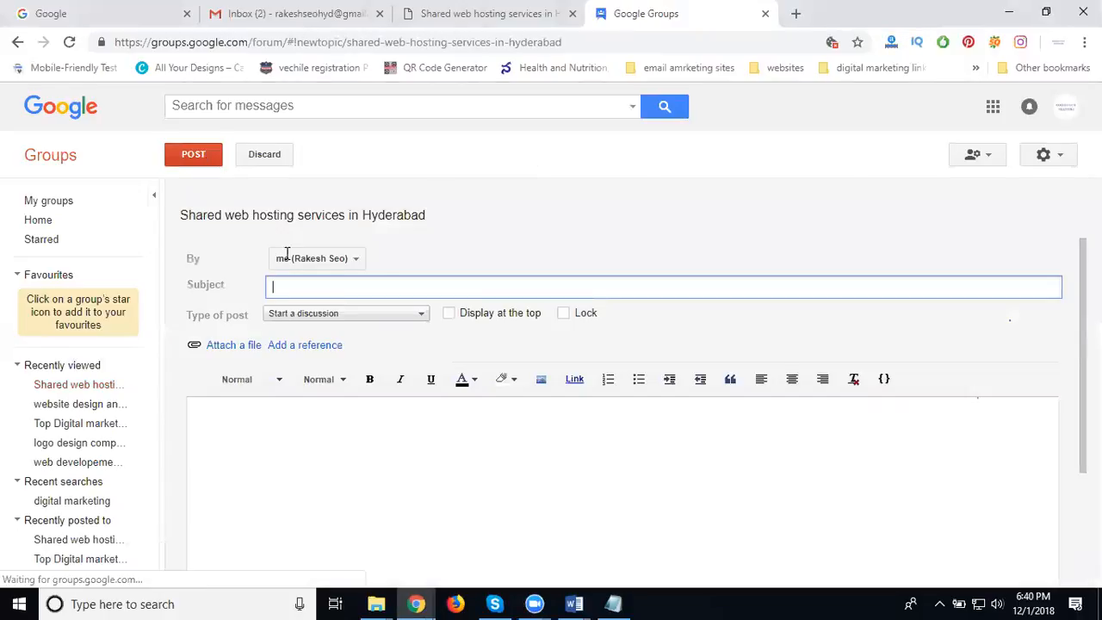
pyautogui.write('Are you looking for web hosting?')
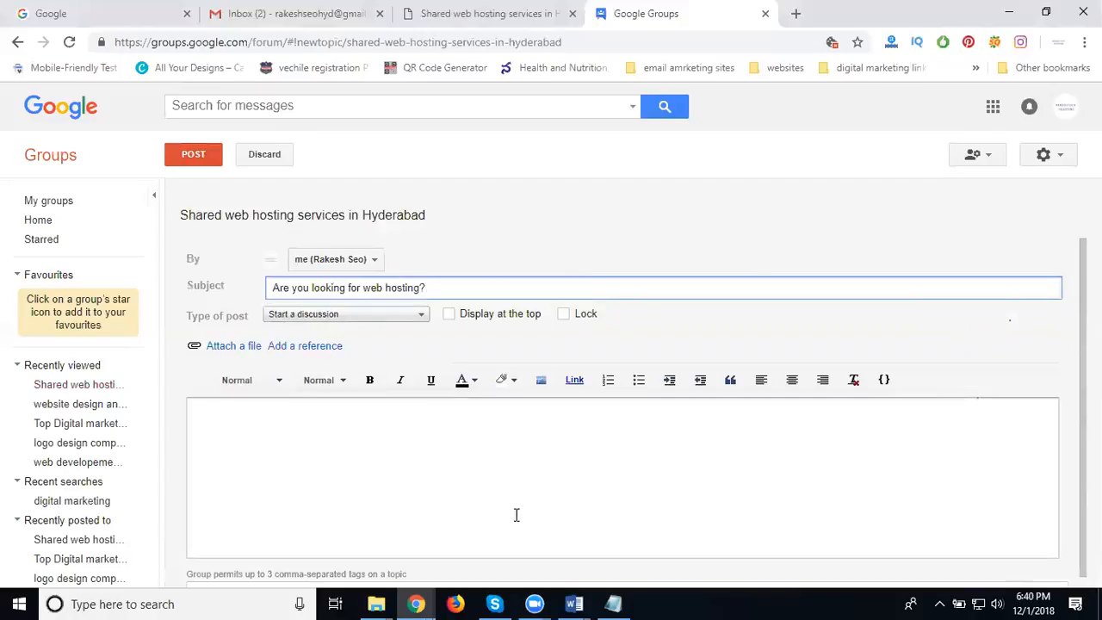
pyautogui.click(470, 17)
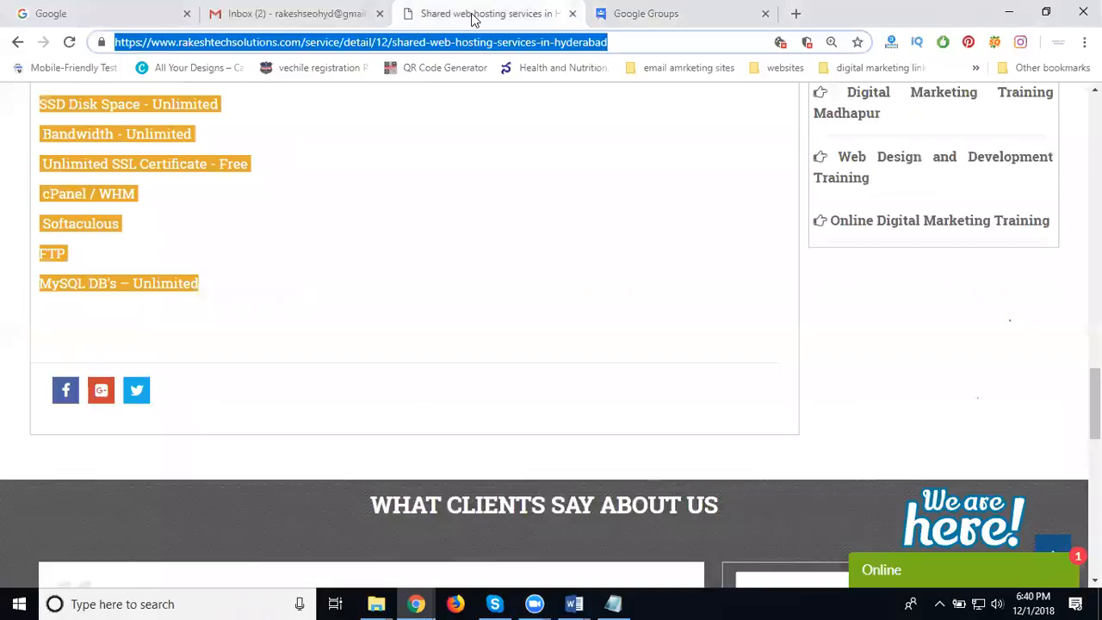
pyautogui.click(146, 161)
pyautogui.rightClick(146, 161)
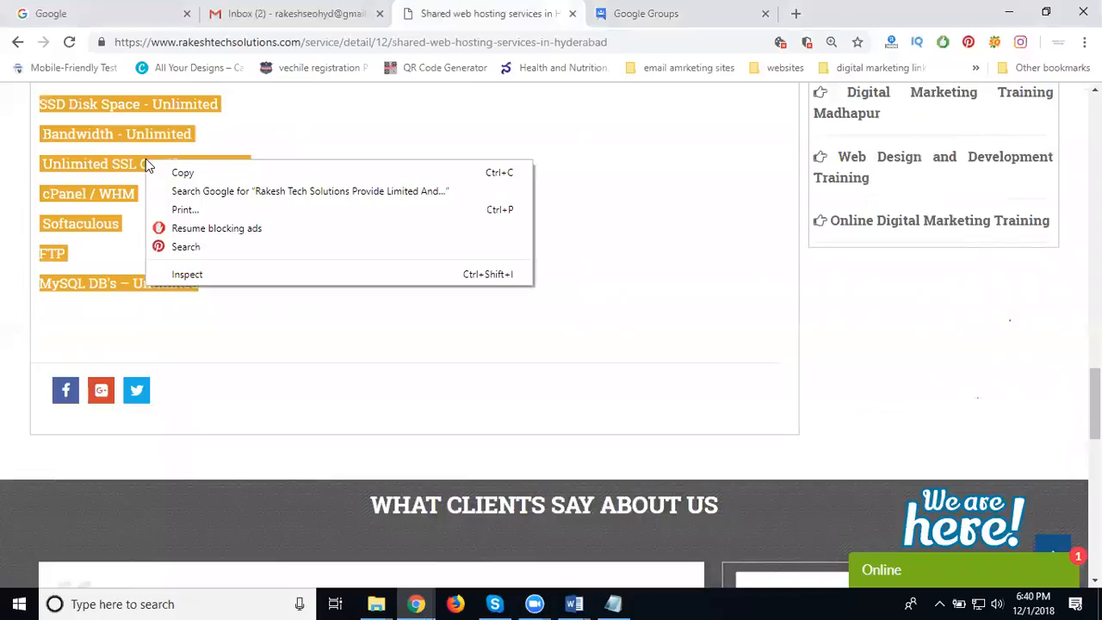
pyautogui.click(178, 172)
pyautogui.click(644, 14)
pyautogui.click(325, 432)
pyautogui.hotkey('ctrl', 'v')
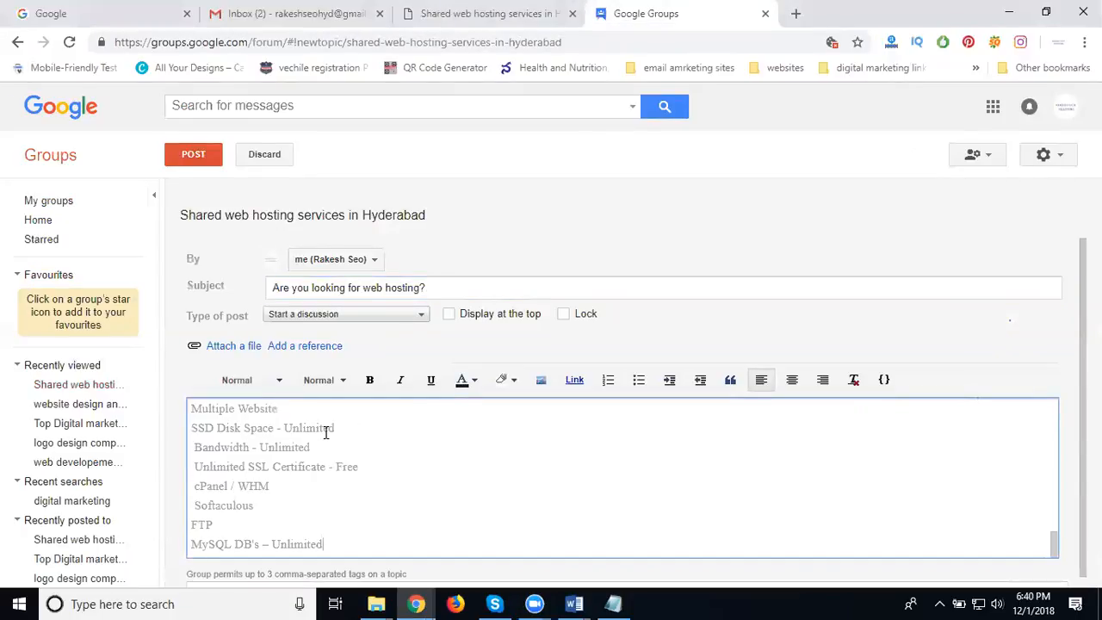
pyautogui.click(448, 315)
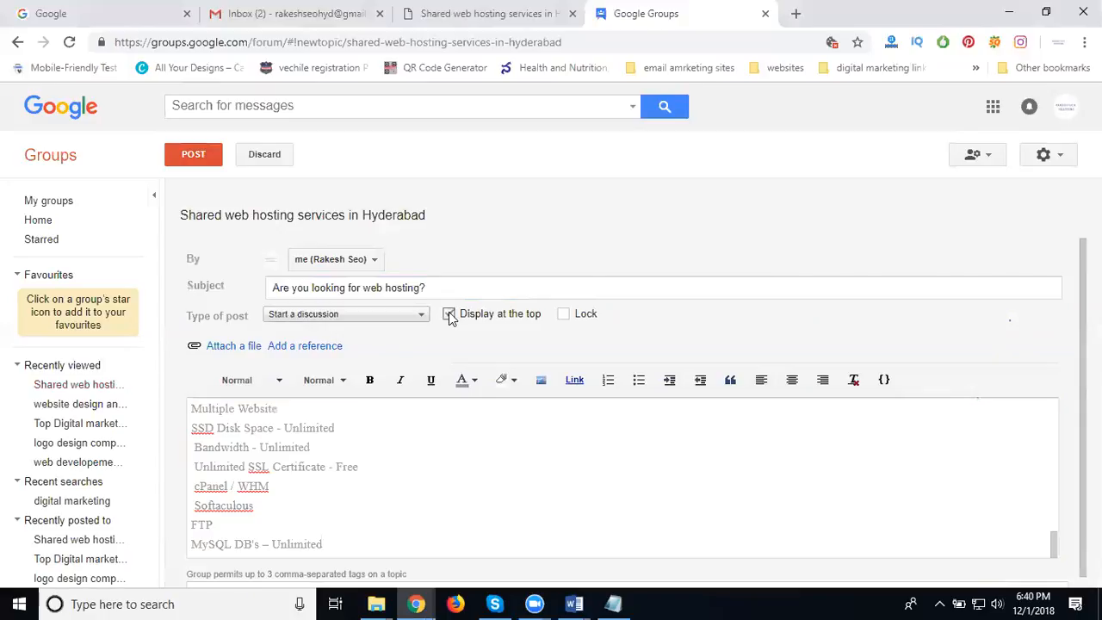
# - Link the new topic's entire message to the service page's web address and post the topic
pyautogui.click(472, 13)
pyautogui.click(437, 41)
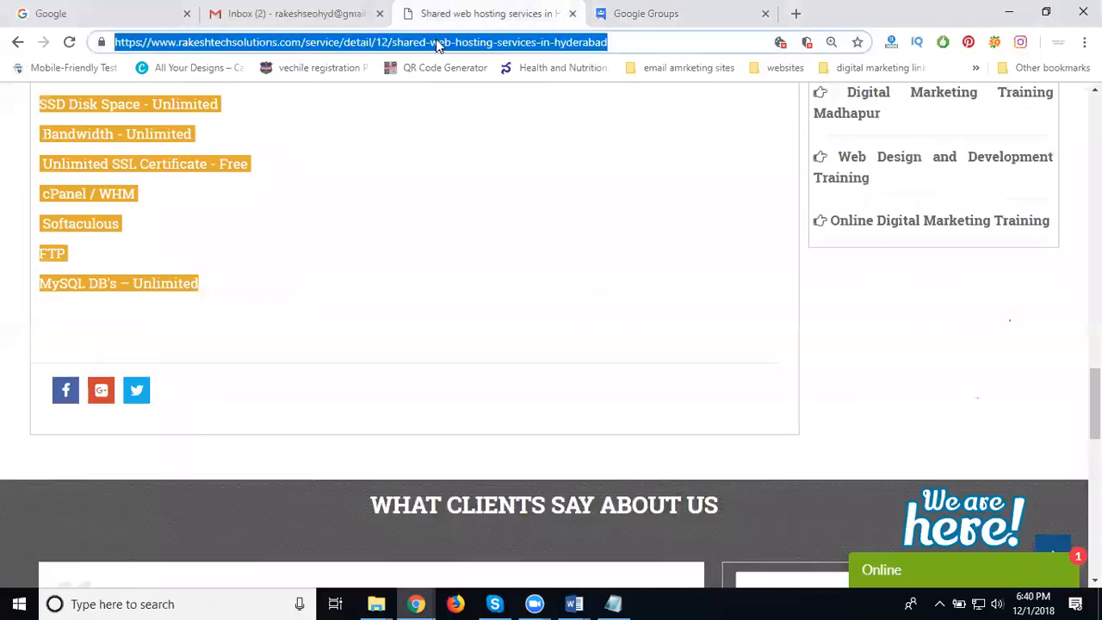
pyautogui.click(645, 15)
pyautogui.click(377, 449)
pyautogui.hotkey('ctrl', 'a')
pyautogui.click(574, 380)
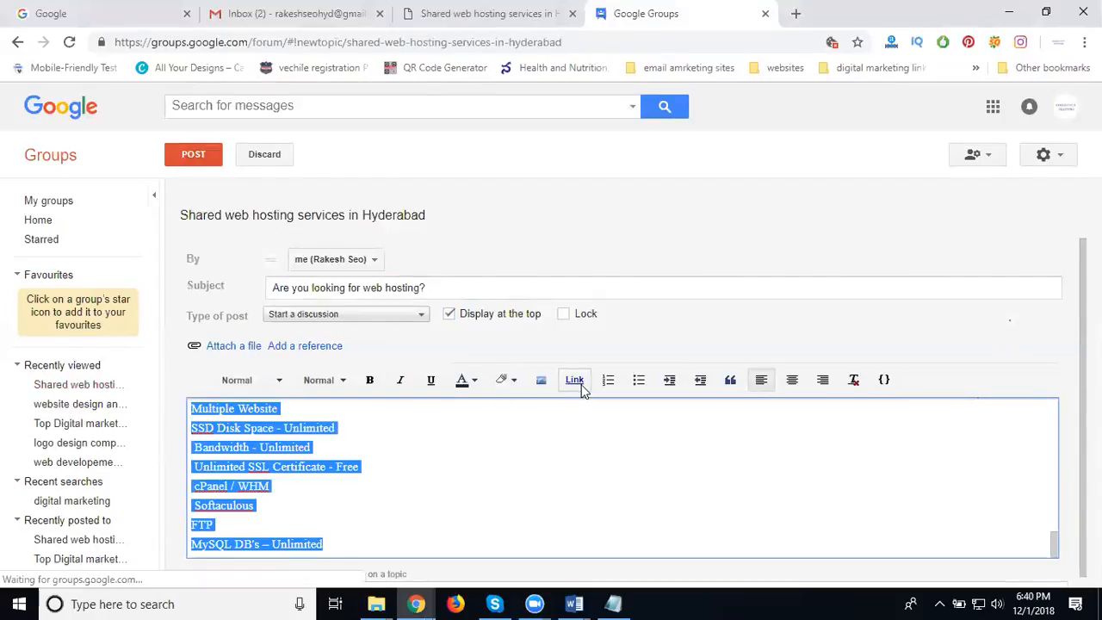
pyautogui.hotkey('ctrl', 'v')
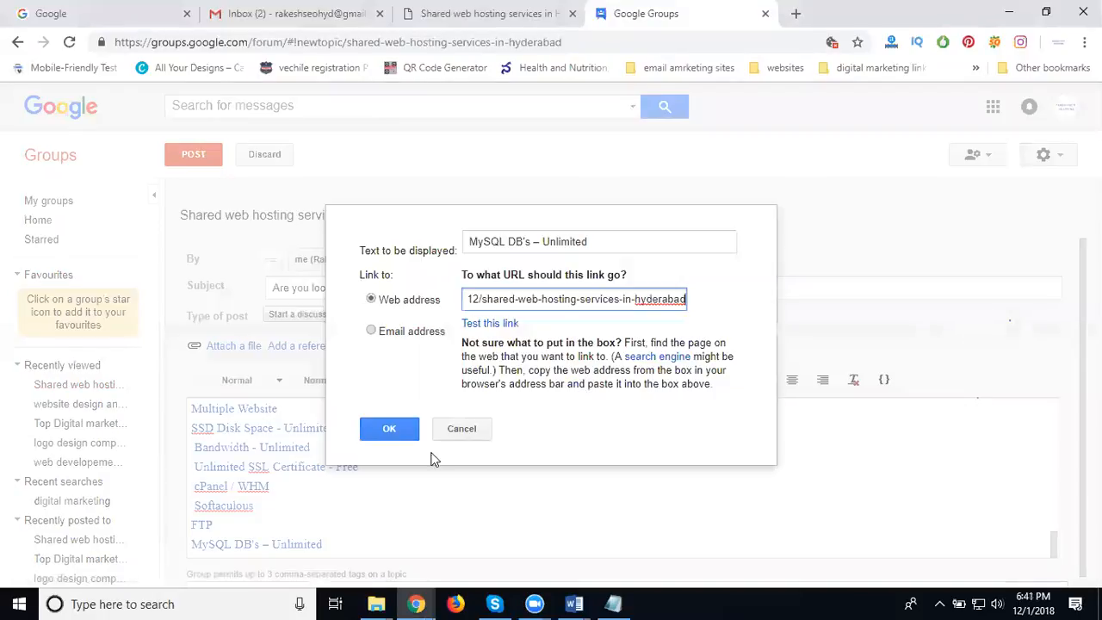
pyautogui.click(381, 434)
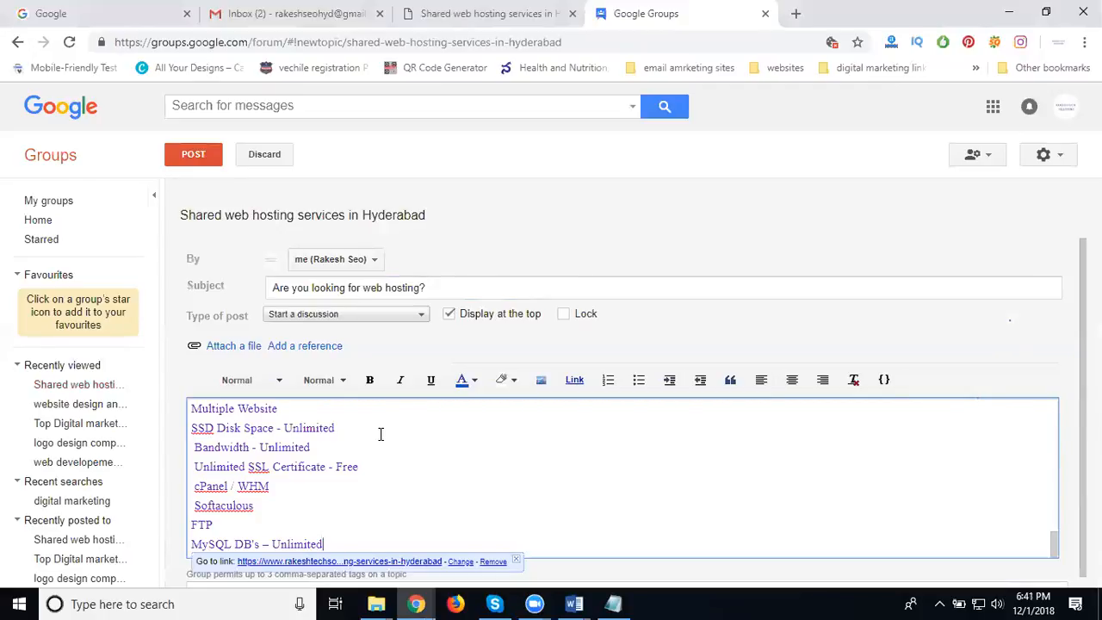
pyautogui.click(198, 159)
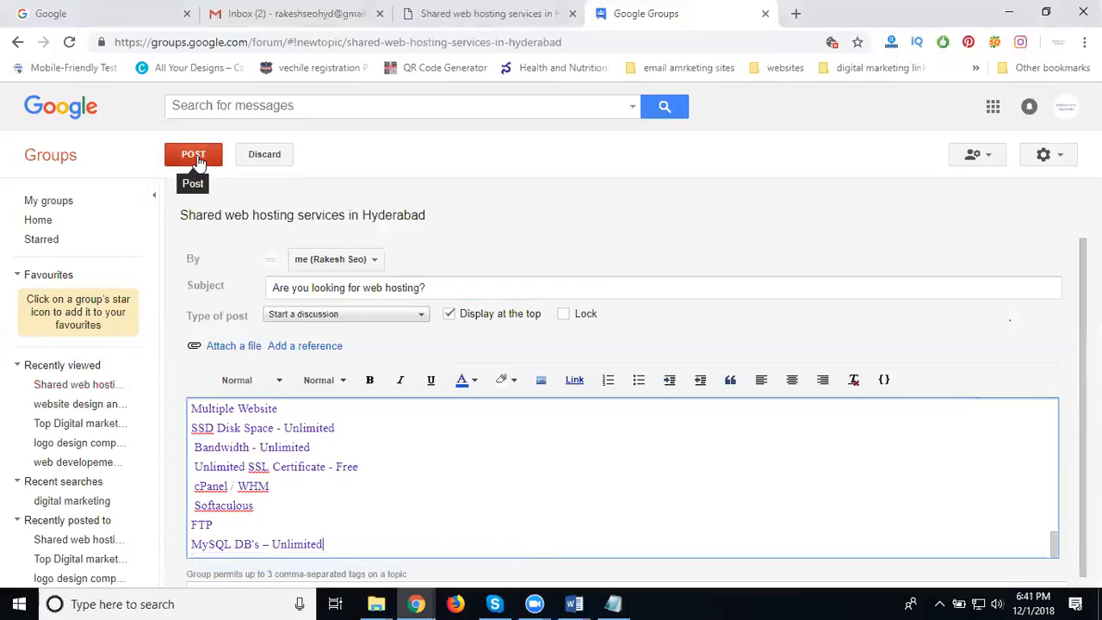